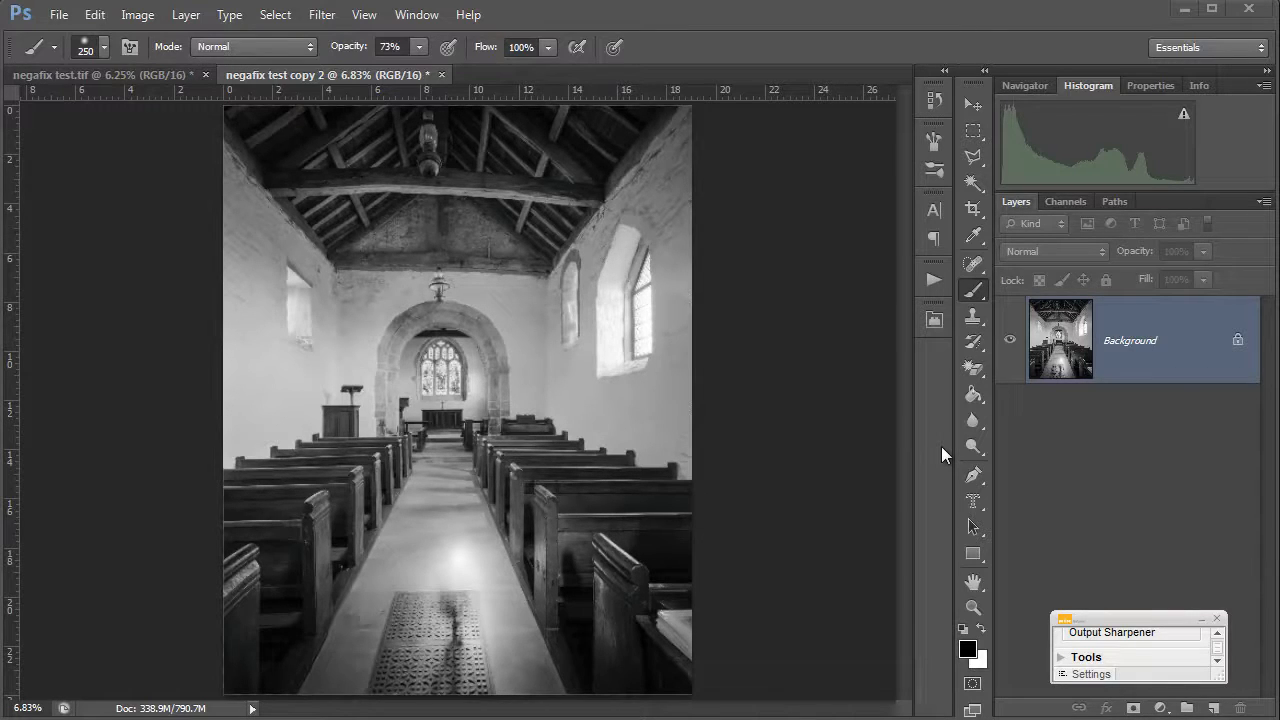
Open the church image in Color Efex Pro 4 and choose the Darken / Lighten Center filter
{"action": "left_click", "coordinate": [321, 15]}
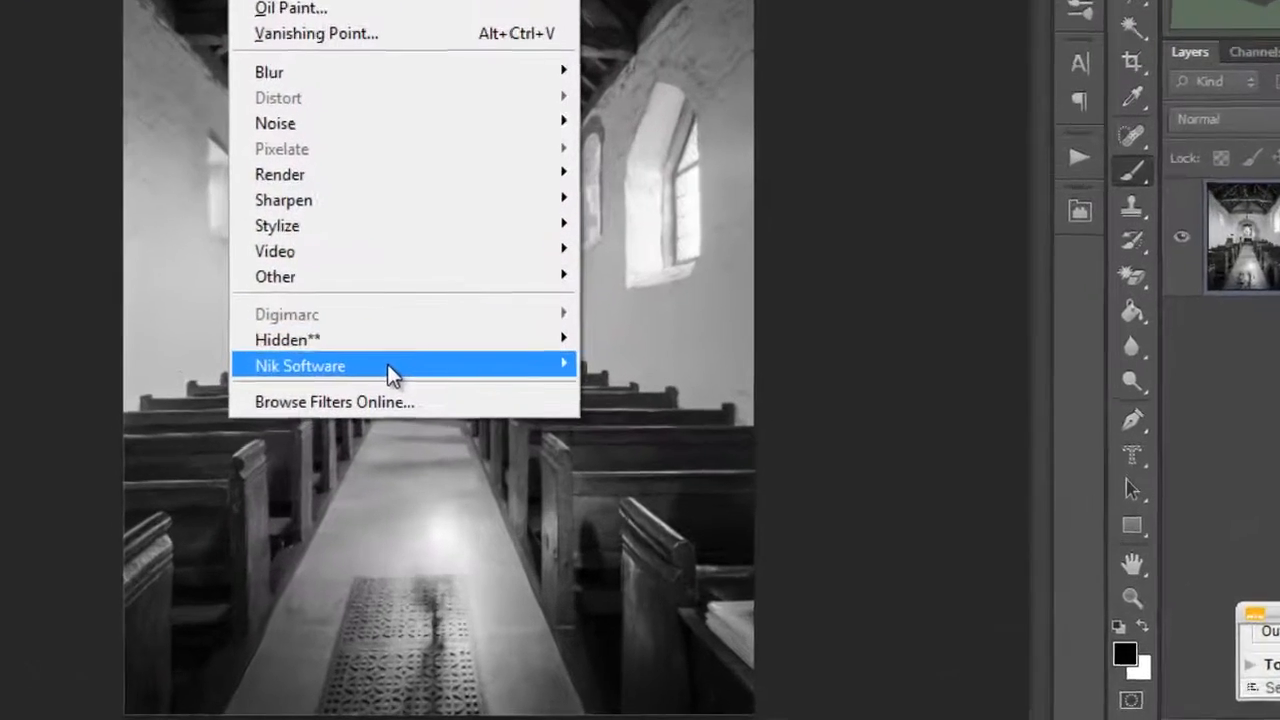
{"action": "mouse_move", "coordinate": [516, 434]}
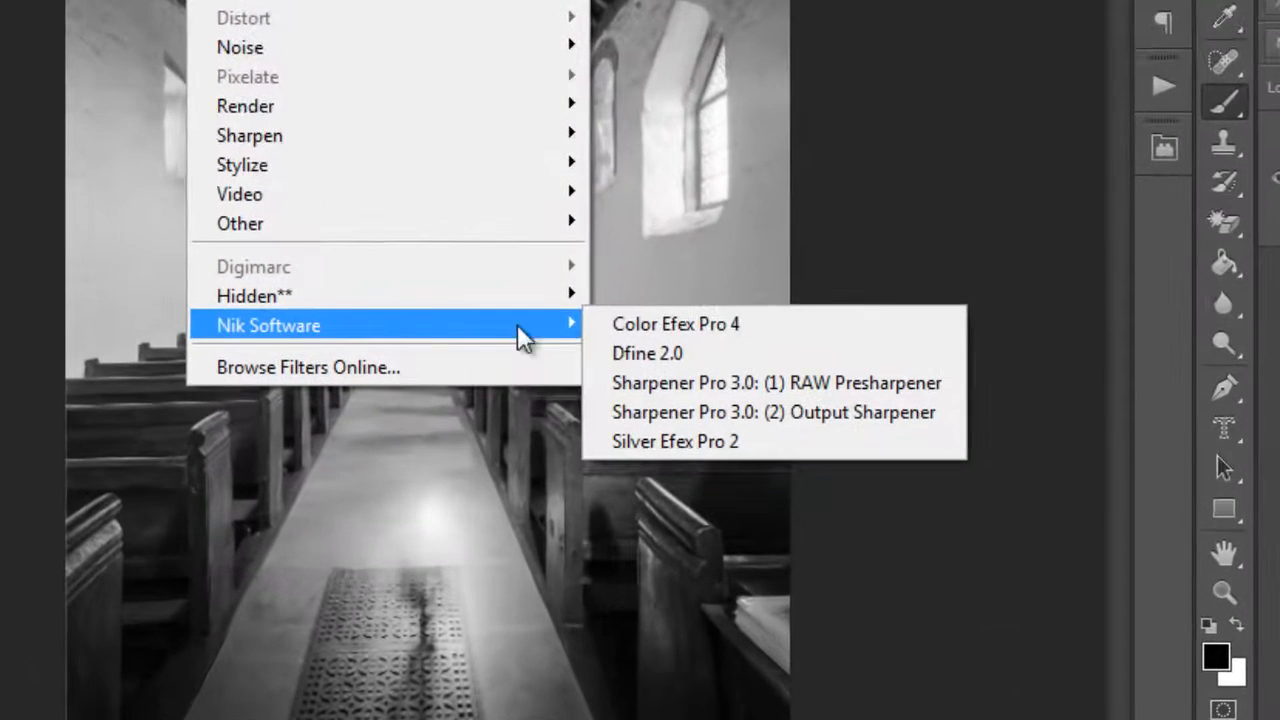
{"action": "left_click", "coordinate": [670, 324]}
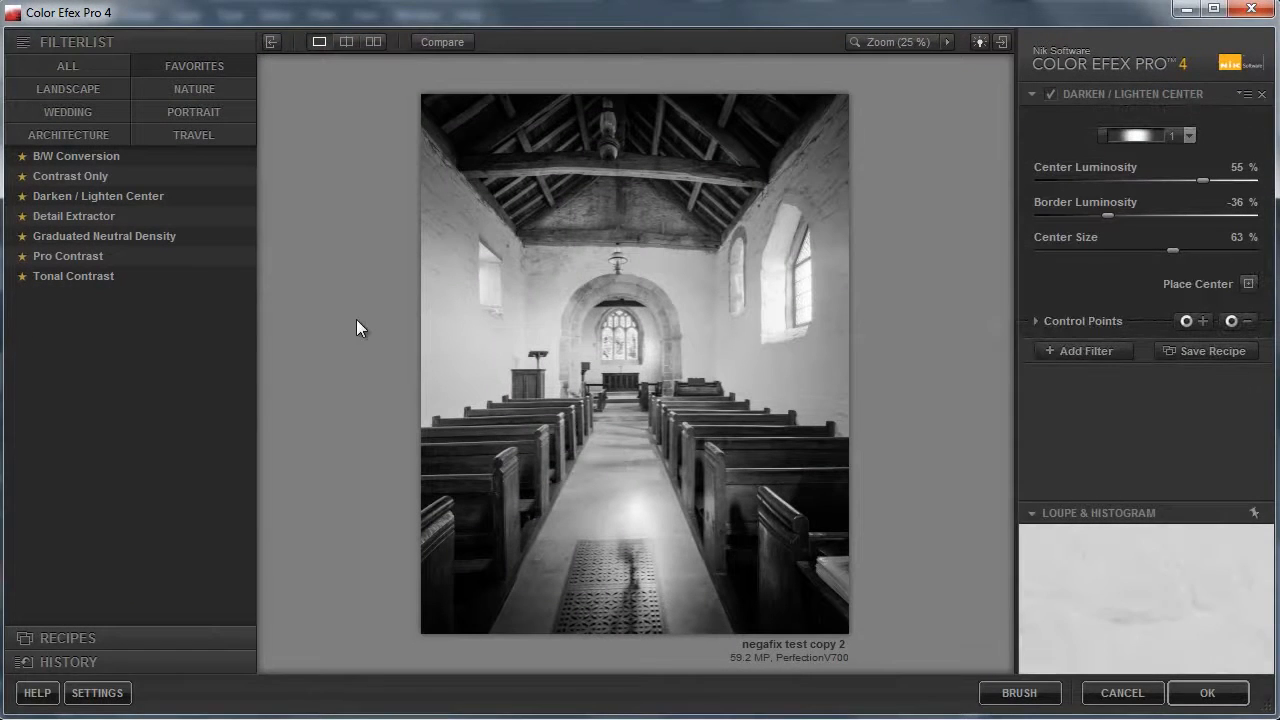
{"action": "left_click", "coordinate": [119, 197]}
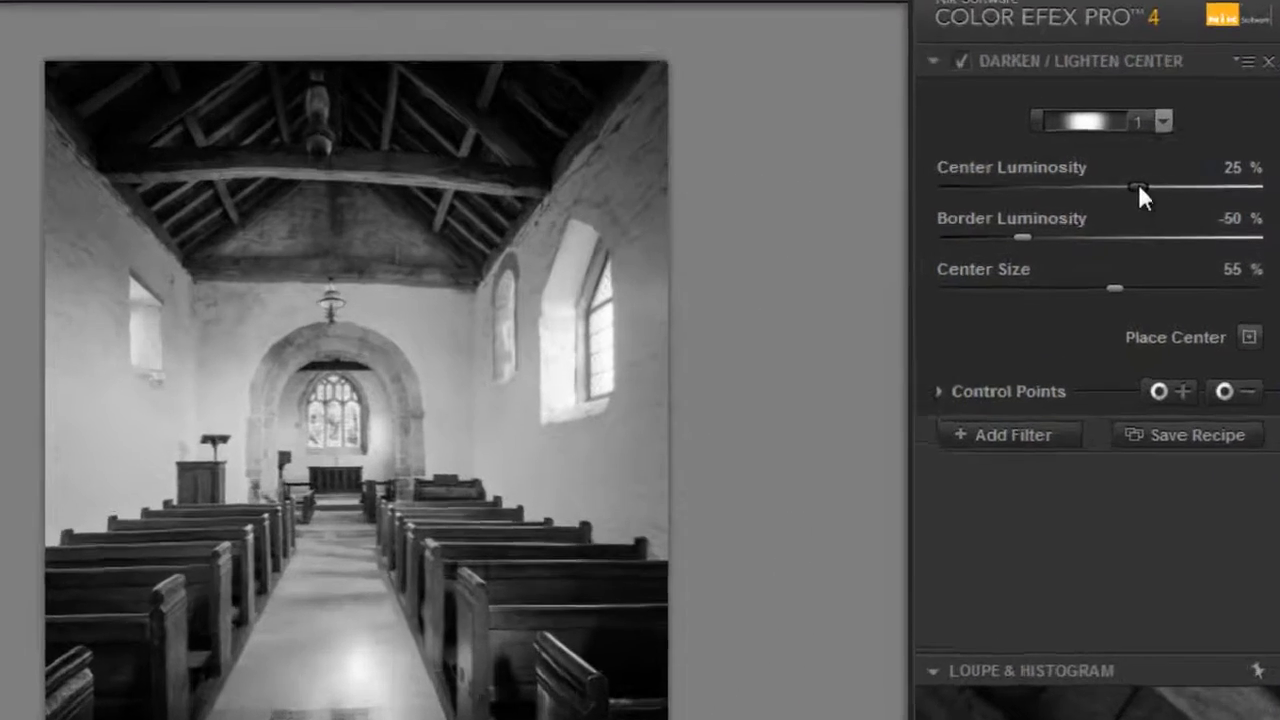
Set the filter's Center Luminosity to 30%, Border Luminosity to -37% and Center Size to 35%
{"action": "left_click_drag", "start_coordinate": [1172, 180], "coordinate": [1113, 190]}
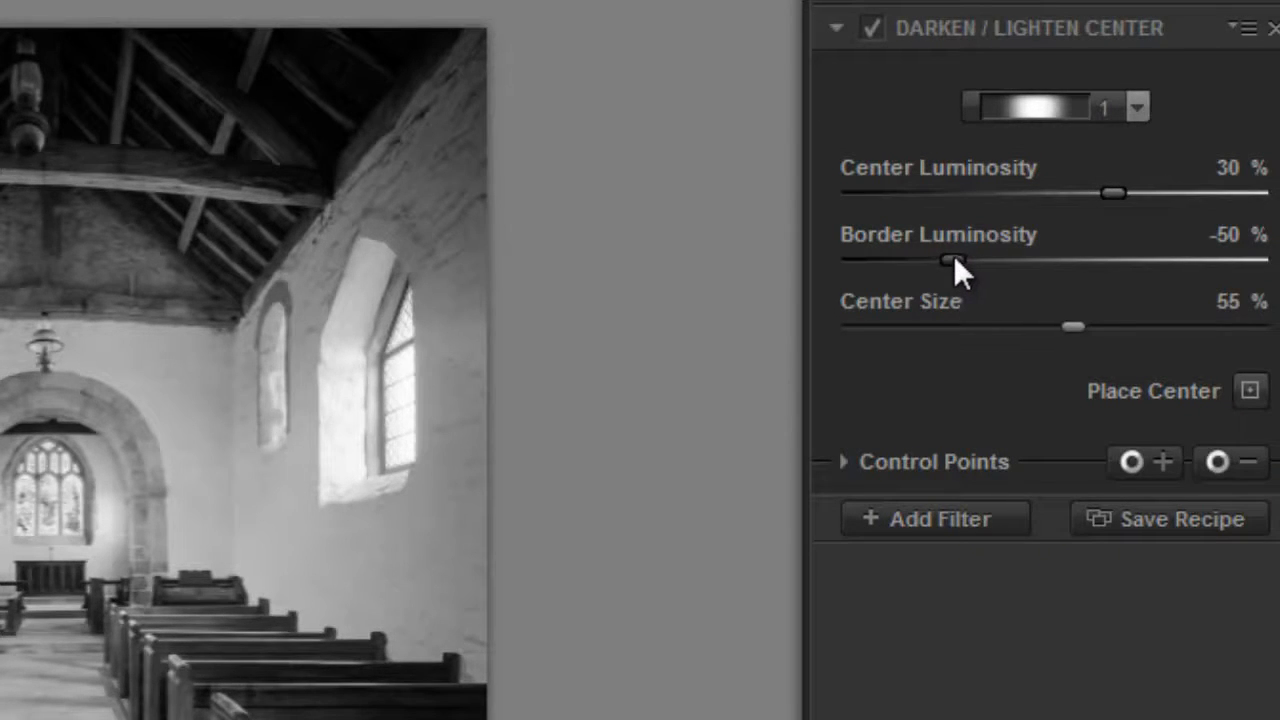
{"action": "left_click_drag", "start_coordinate": [953, 257], "coordinate": [981, 257]}
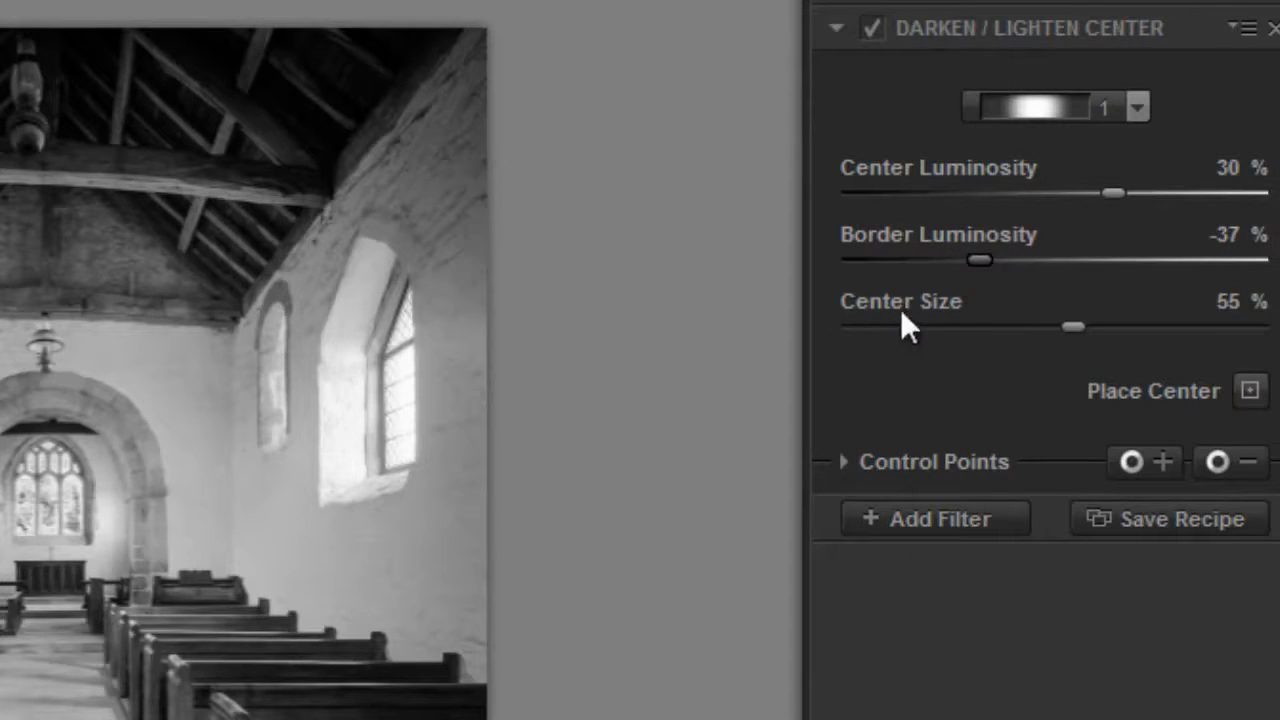
{"action": "left_click_drag", "start_coordinate": [1072, 328], "coordinate": [992, 334]}
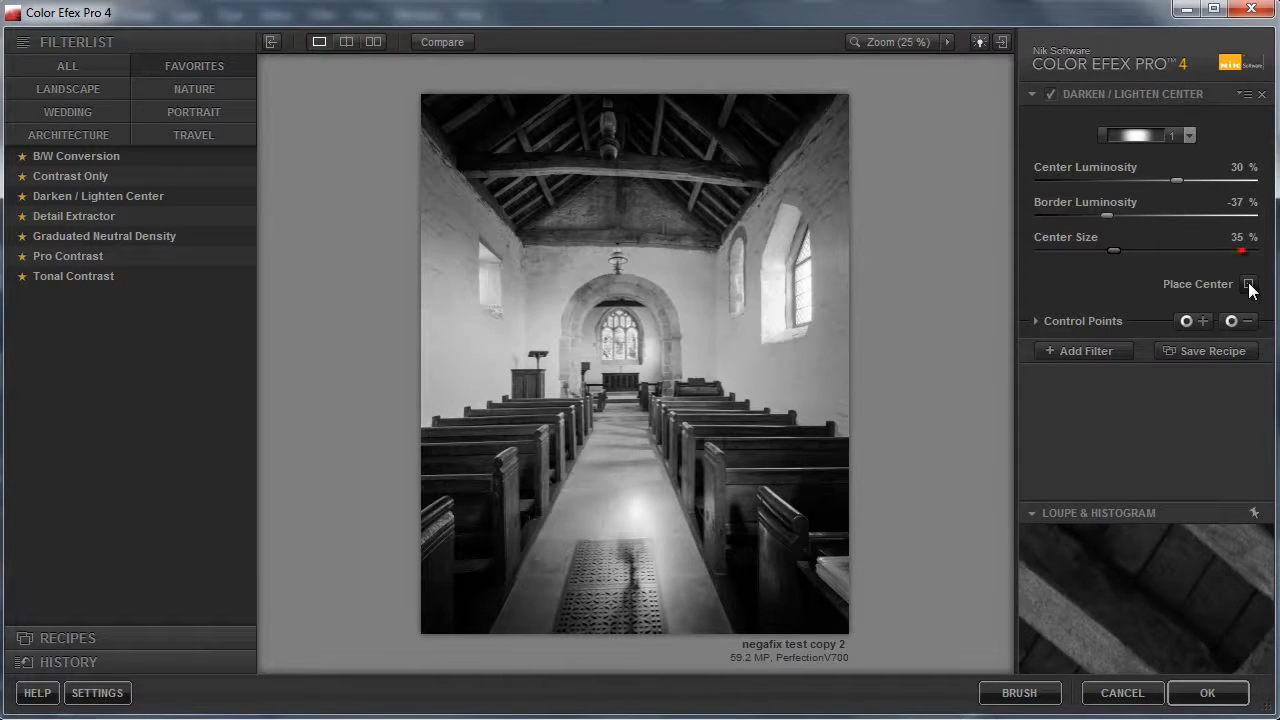
Place the effect's center on the stained-glass window above the altar and raise Center Luminosity to 49%
{"action": "left_click", "coordinate": [1249, 286]}
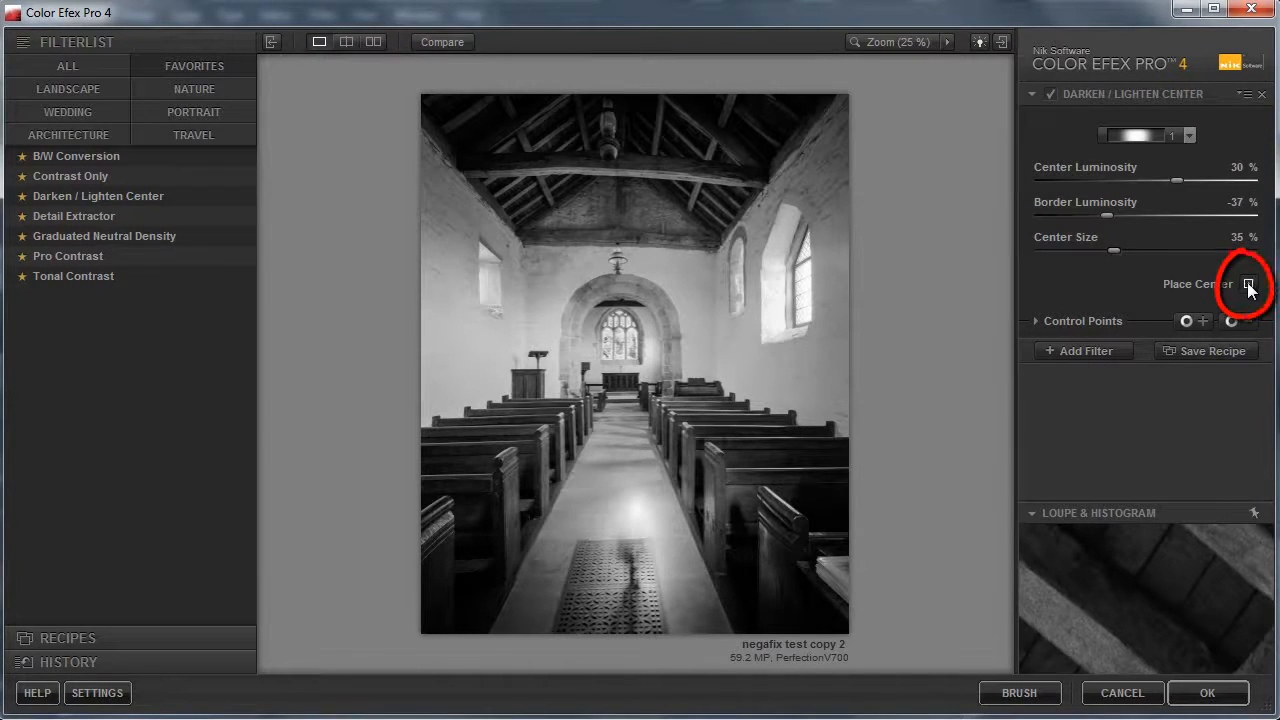
{"action": "left_click", "coordinate": [623, 336]}
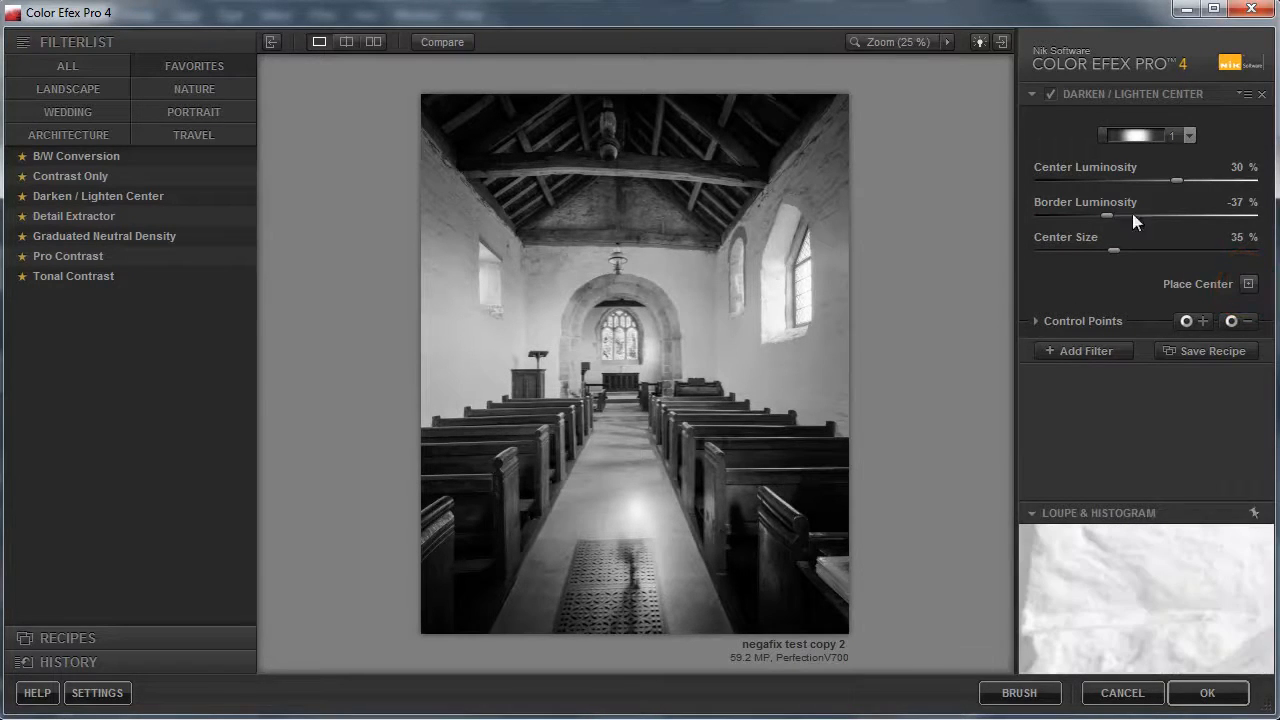
{"action": "left_click_drag", "start_coordinate": [1175, 179], "coordinate": [1195, 180]}
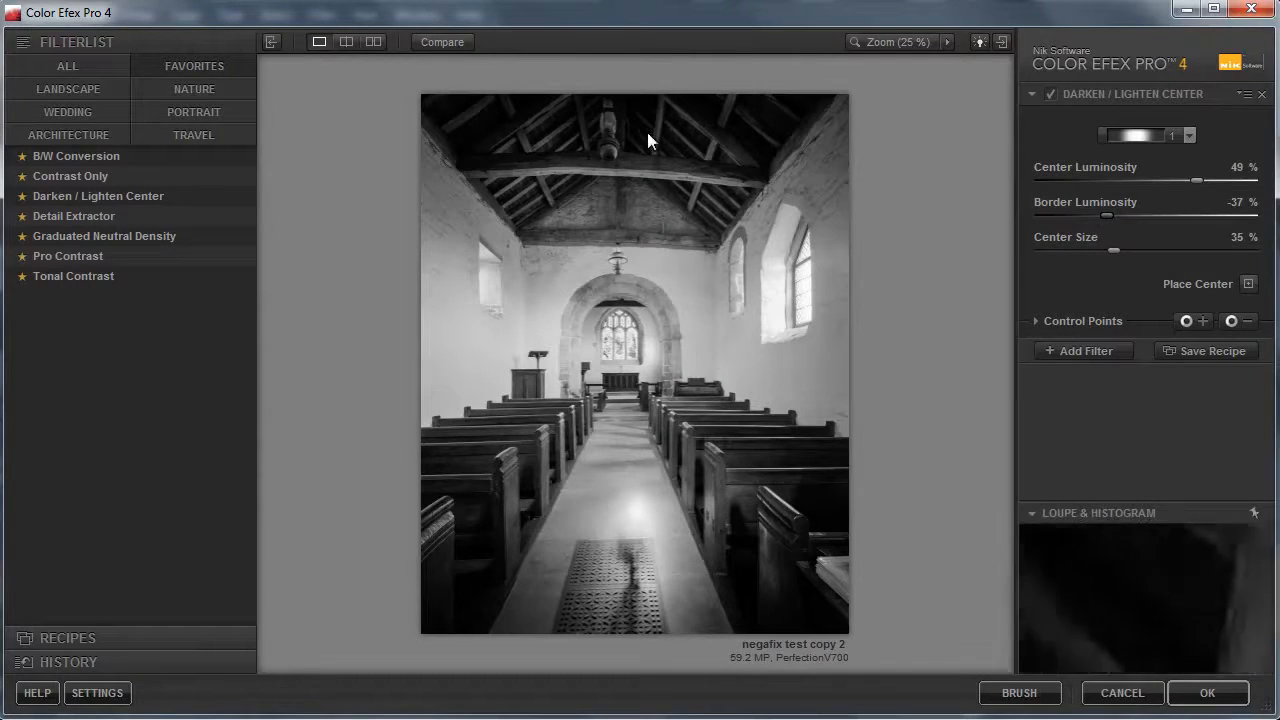
Compare the church image before and after the filter with its center on the altar window
{"action": "left_click", "coordinate": [445, 40]}
{"action": "left_click", "coordinate": [445, 40]}
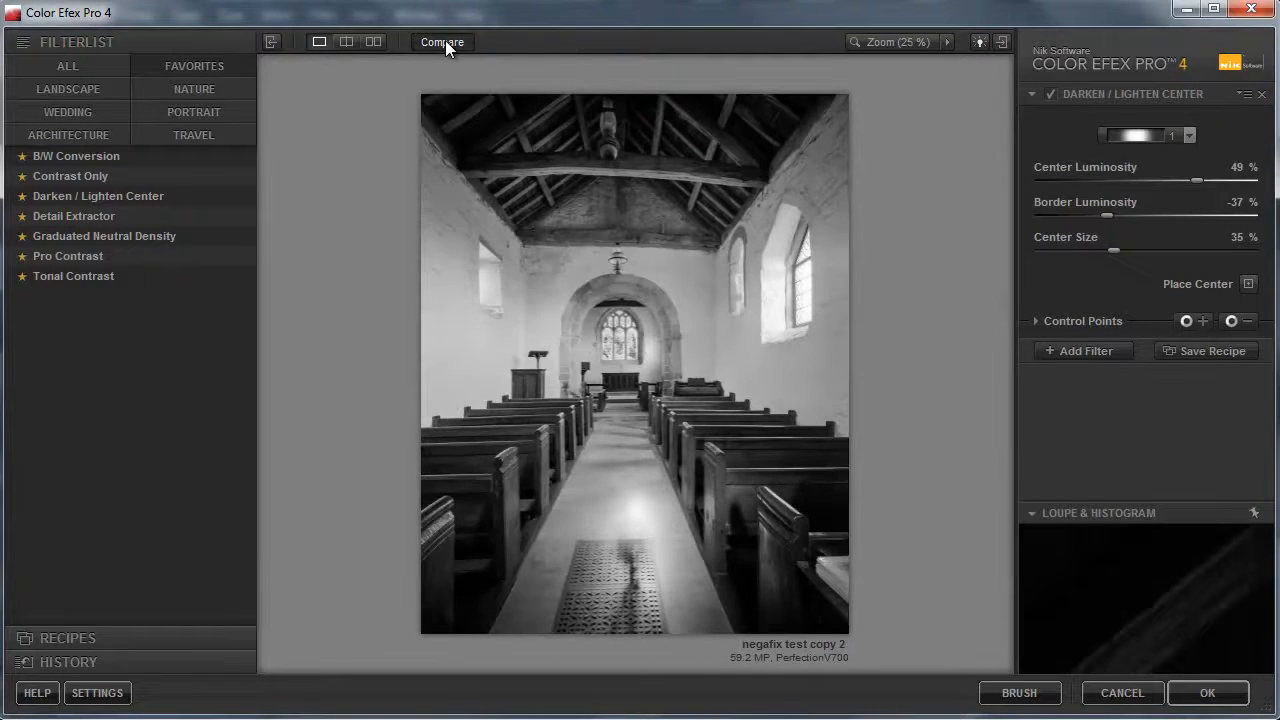
{"action": "left_click", "coordinate": [445, 40]}
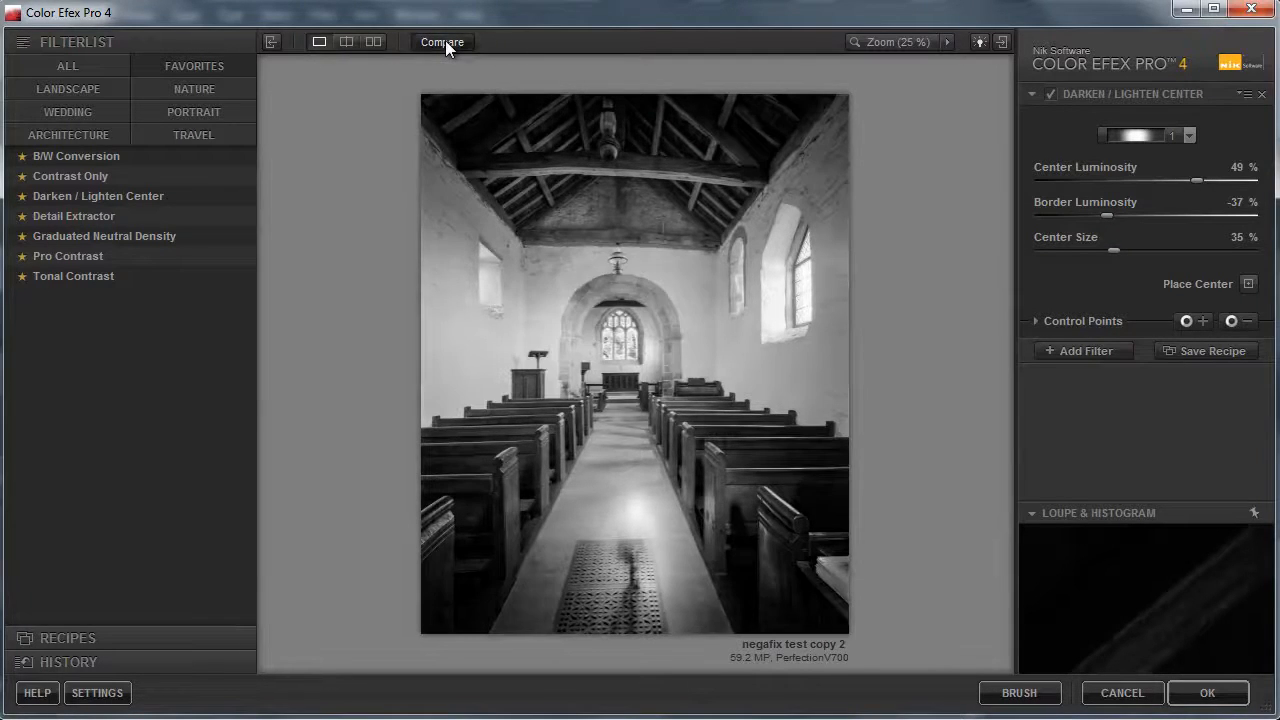
{"action": "left_click", "coordinate": [445, 40]}
{"action": "left_click", "coordinate": [445, 40]}
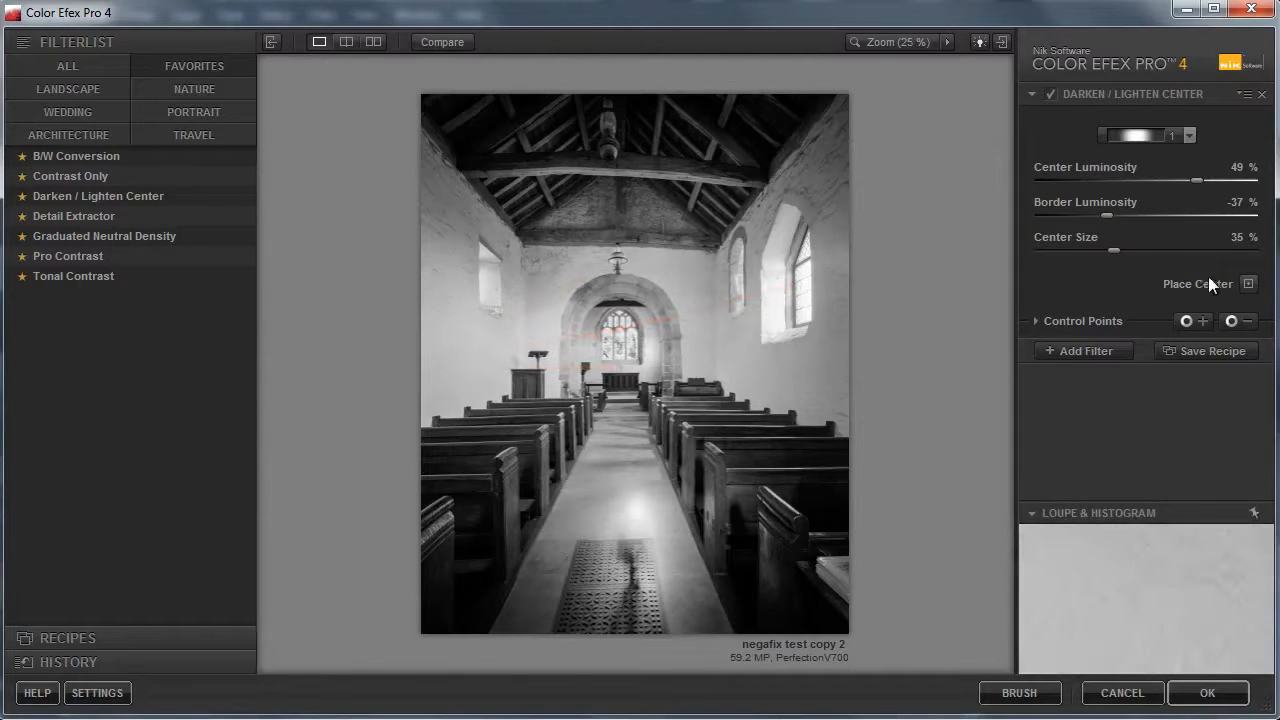
Move the effect's center to the wall beside the left window and set Center Luminosity to 35% and Border Luminosity to -23%
{"action": "left_click", "coordinate": [1249, 285]}
{"action": "left_click", "coordinate": [507, 315]}
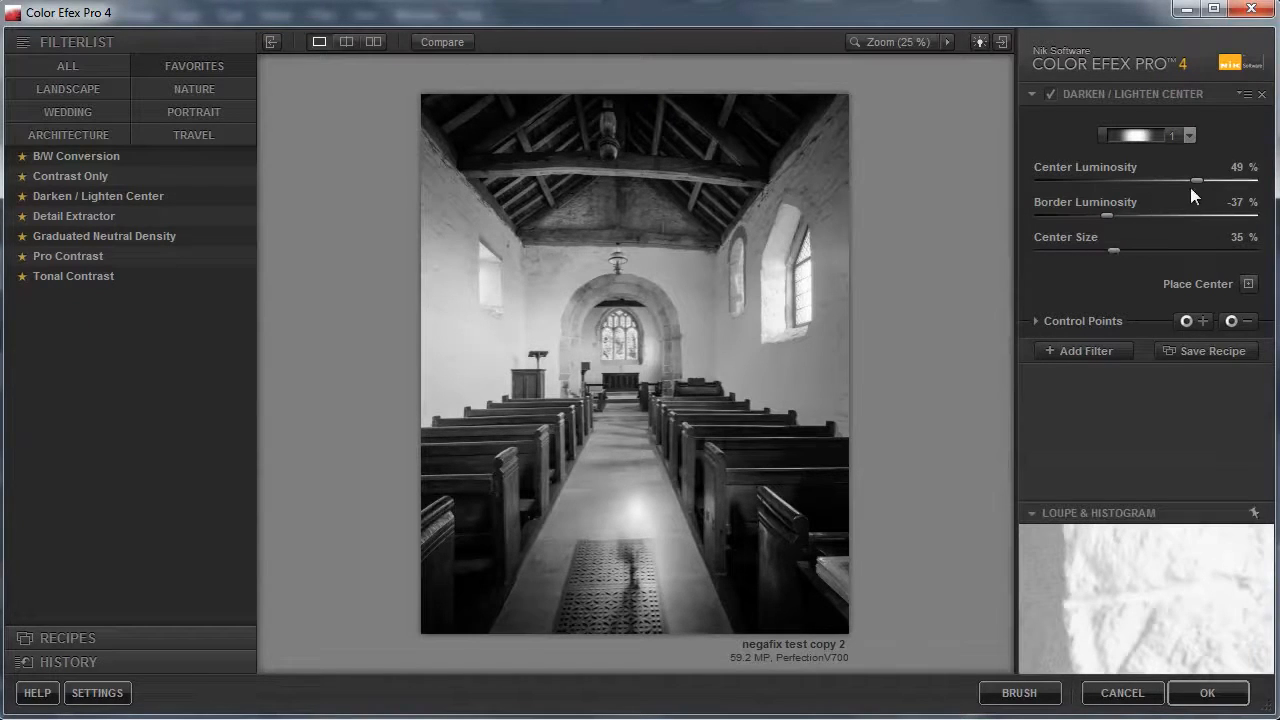
{"action": "left_click_drag", "start_coordinate": [1196, 179], "coordinate": [1181, 179]}
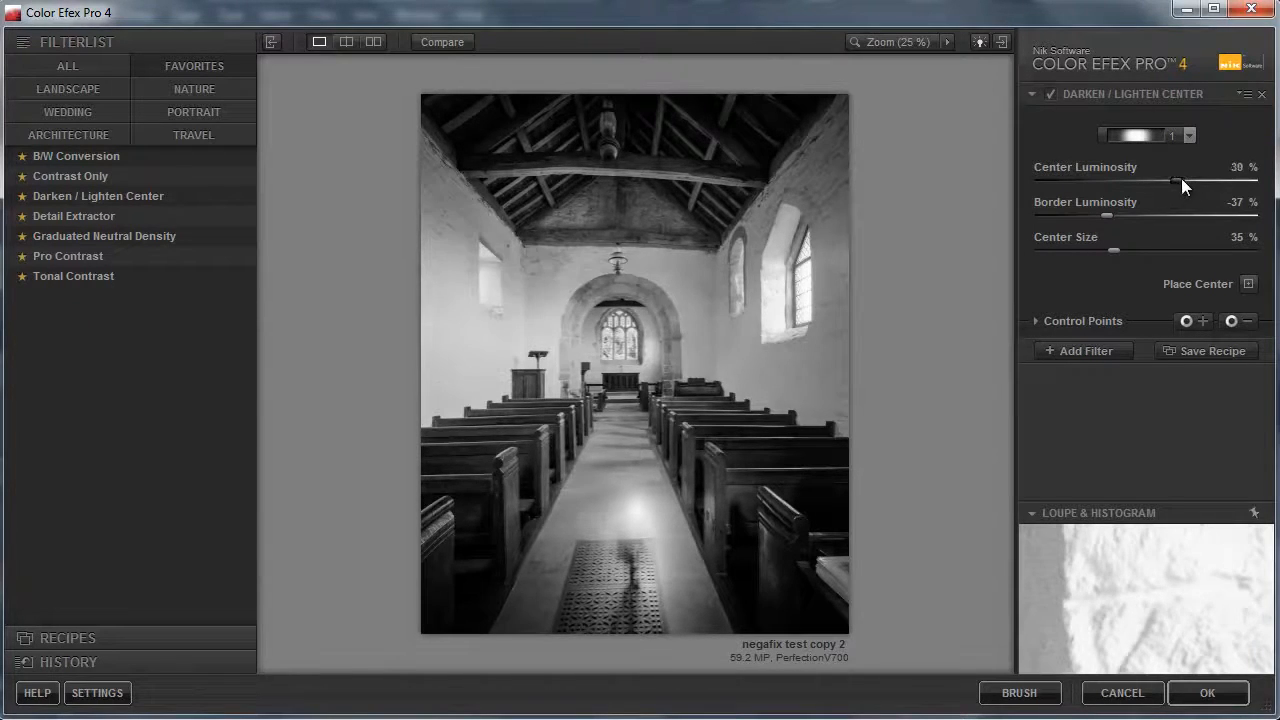
{"action": "left_click_drag", "start_coordinate": [1106, 214], "coordinate": [1124, 214]}
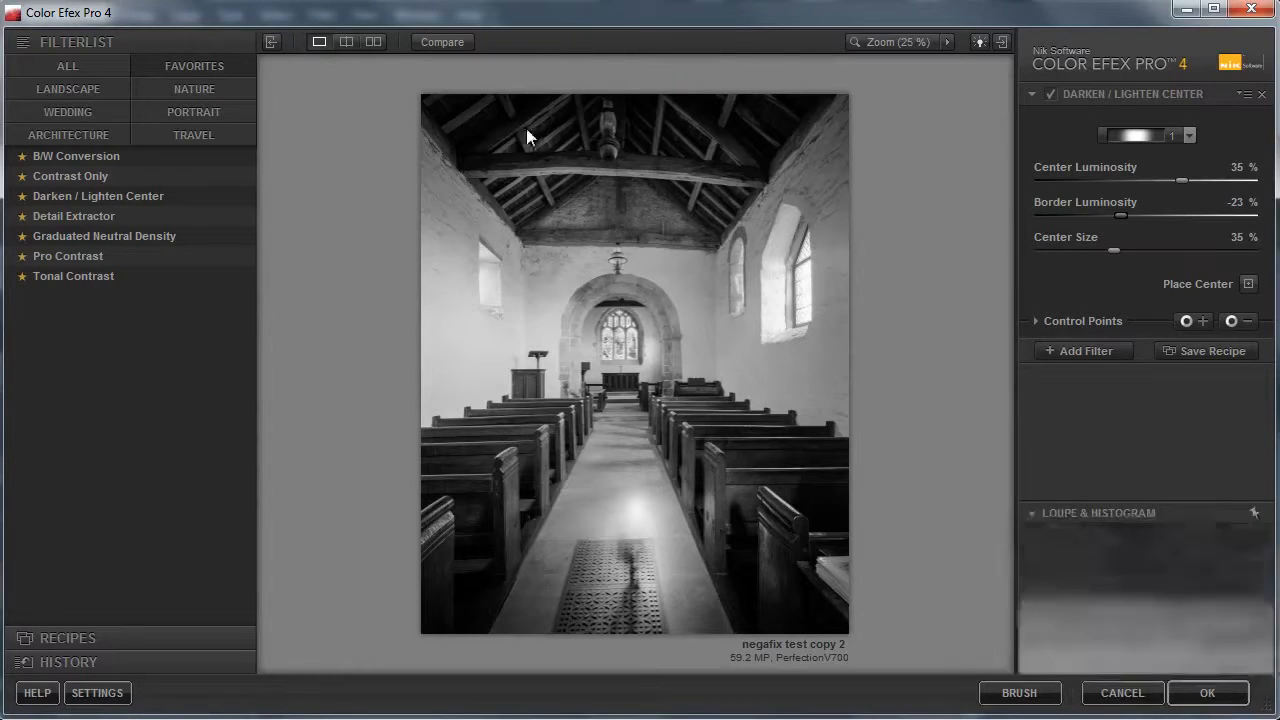
Compare the original with the filtered preview to judge the effect centered on the left wall
{"action": "left_click", "coordinate": [451, 41]}
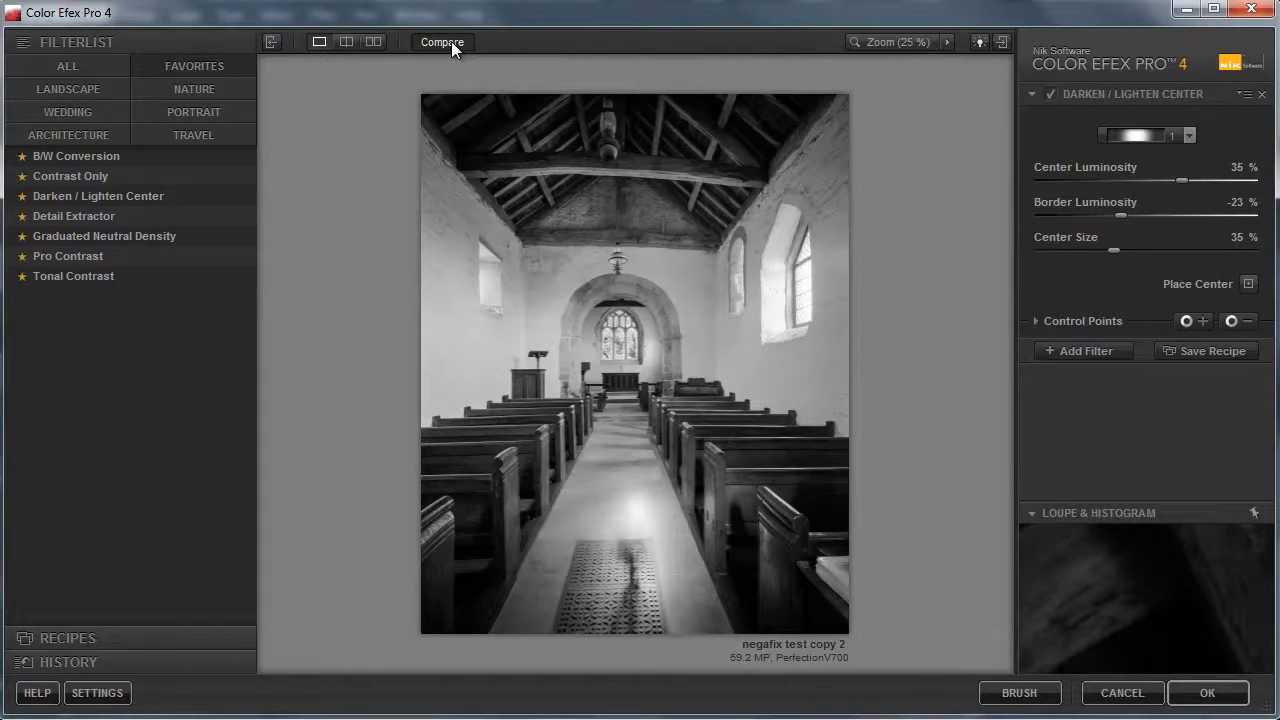
{"action": "left_click", "coordinate": [451, 41]}
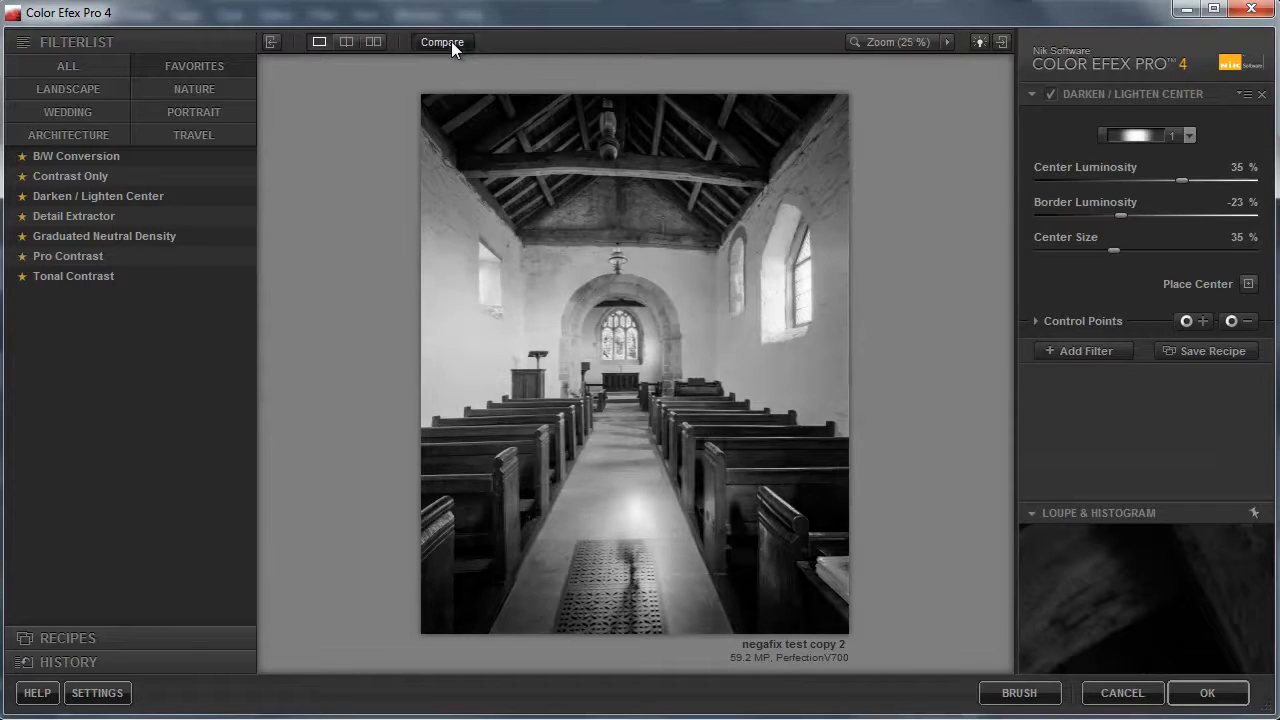
{"action": "left_click", "coordinate": [451, 41]}
{"action": "left_click", "coordinate": [442, 42]}
Move the effect's center to the floor grille in the foreground, and from there up to the middle of the aisle
{"action": "left_click", "coordinate": [1248, 284]}
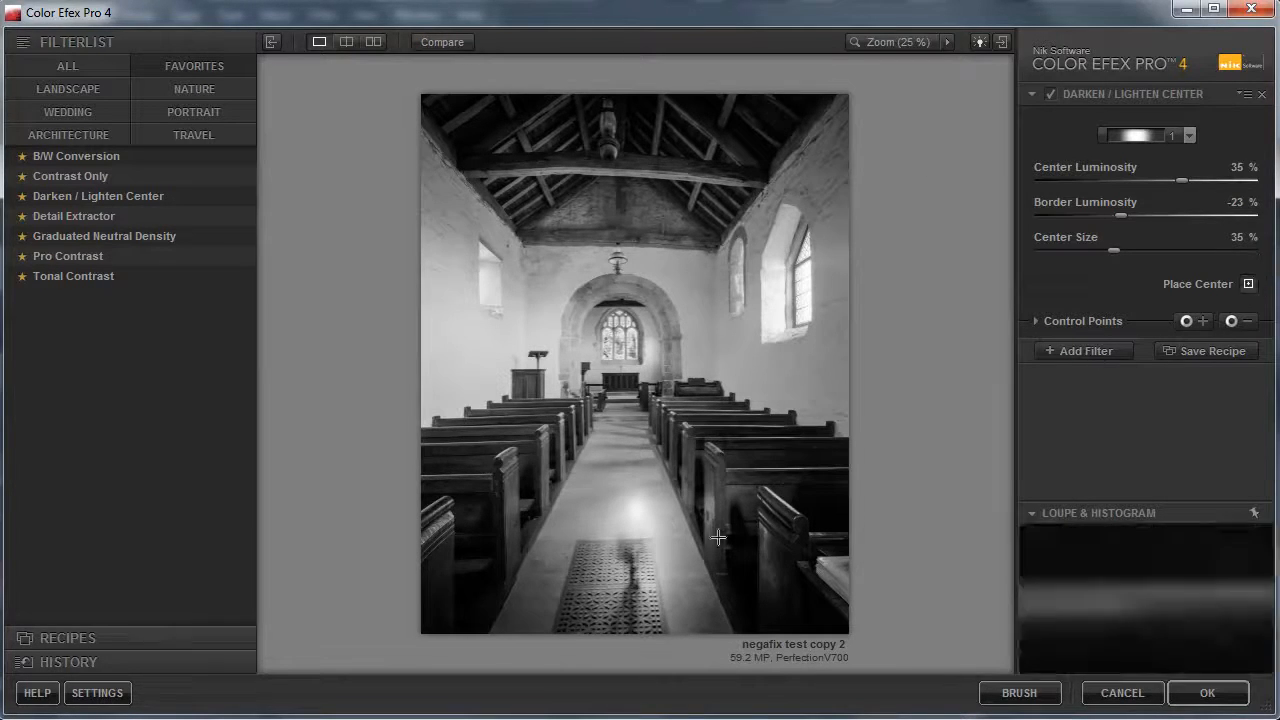
{"action": "left_click", "coordinate": [643, 551]}
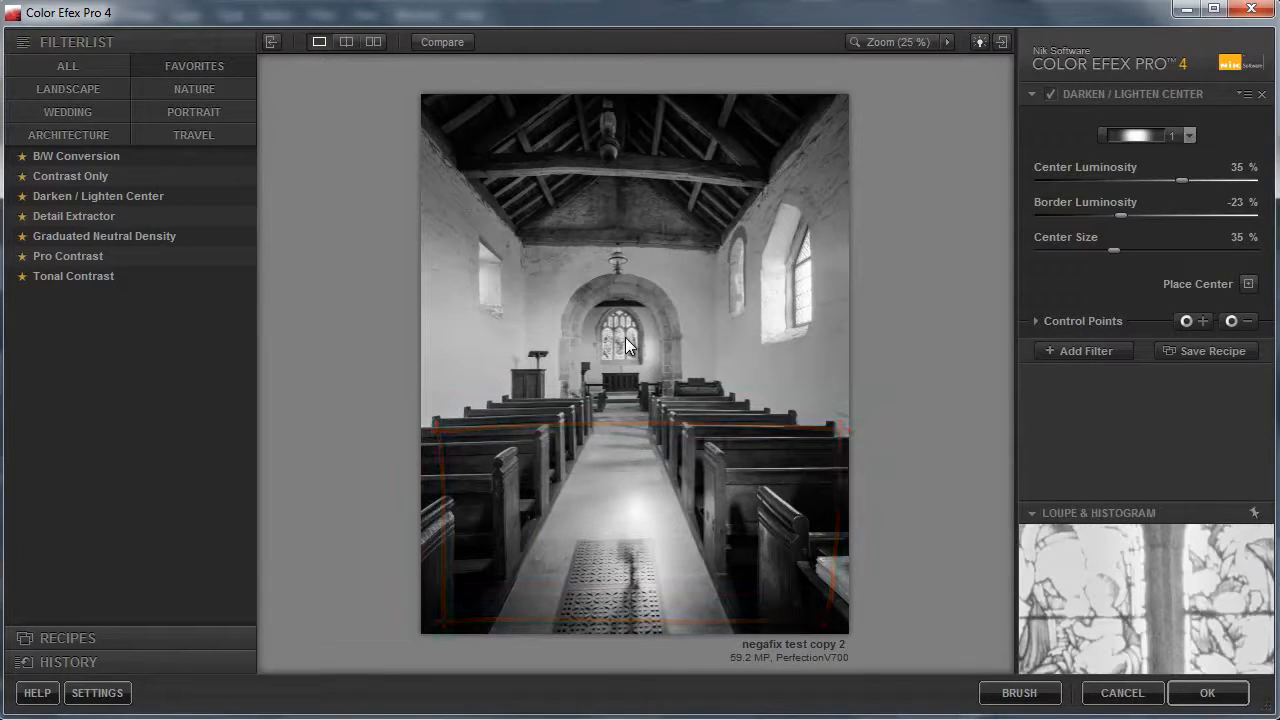
{"action": "left_click", "coordinate": [1248, 285]}
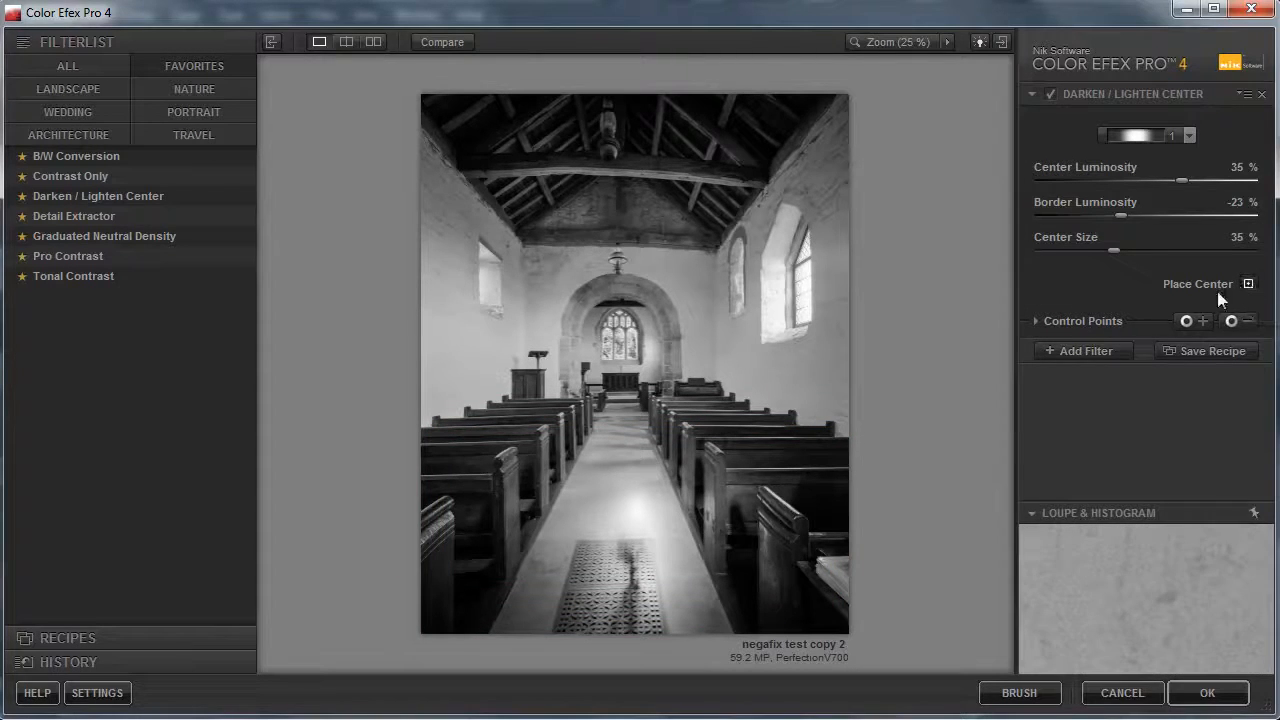
{"action": "left_click", "coordinate": [624, 482]}
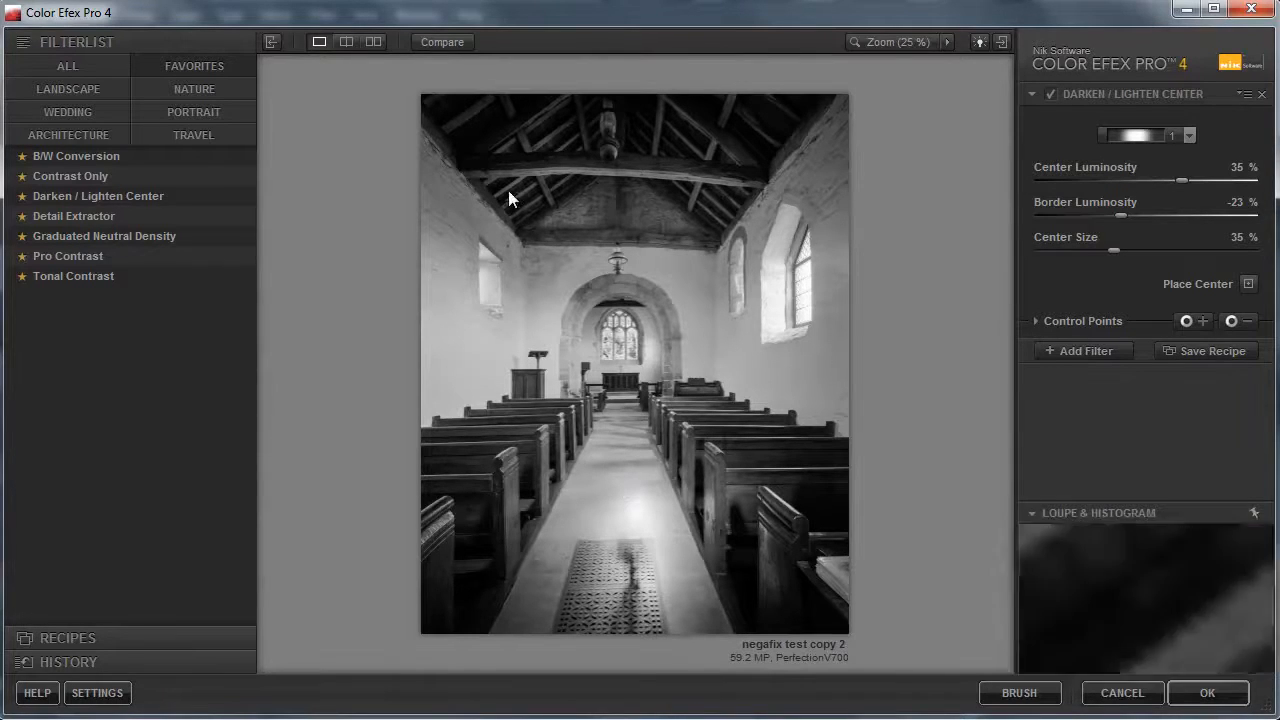
Compare the original with the filtered preview to judge the effect centered on the aisle
{"action": "left_click", "coordinate": [445, 41]}
{"action": "left_click", "coordinate": [445, 41]}
{"action": "left_click", "coordinate": [445, 41]}
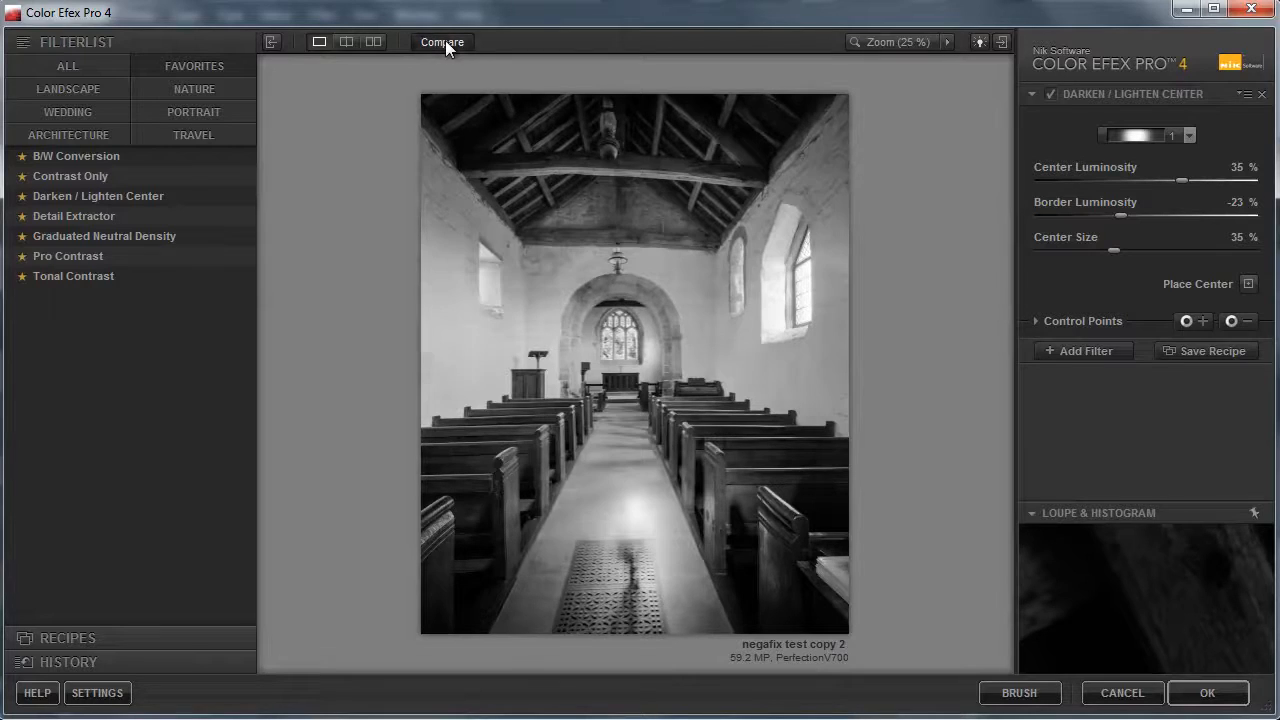
{"action": "left_click", "coordinate": [445, 41]}
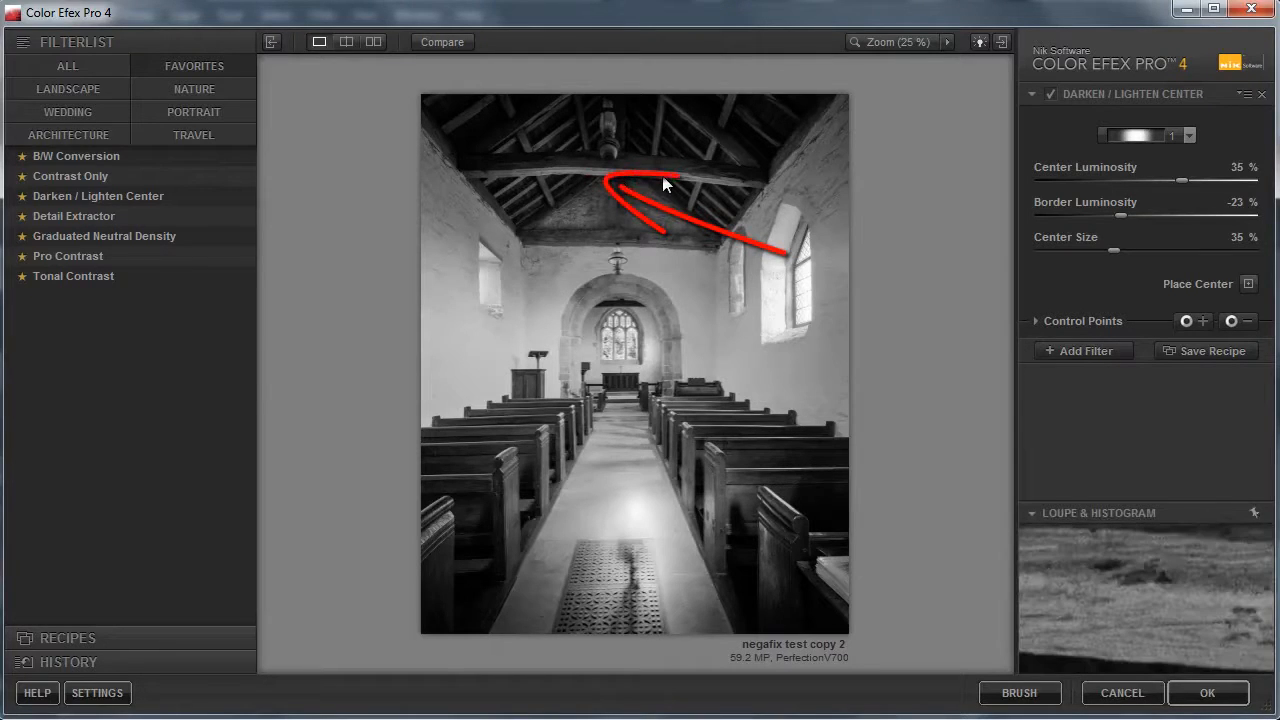
Try the effect's center on the horizontal roof beam and compare the result with the original
{"action": "left_click", "coordinate": [1248, 285]}
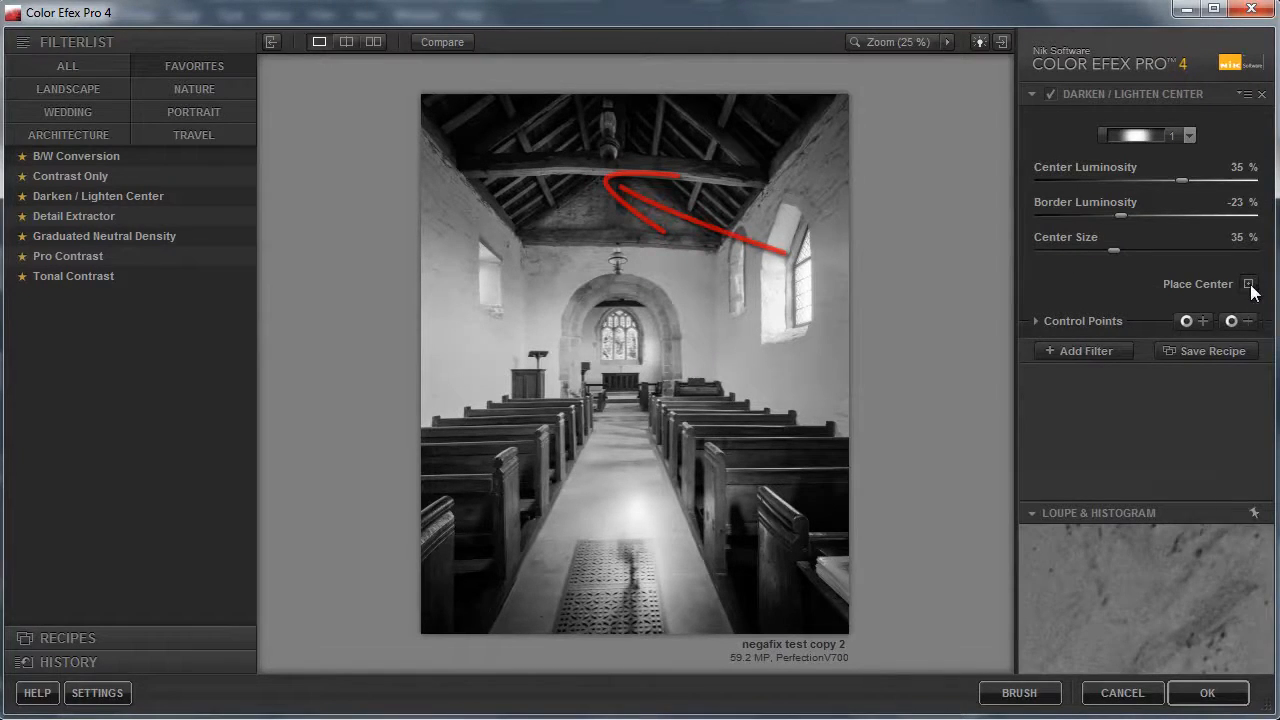
{"action": "left_click", "coordinate": [616, 163]}
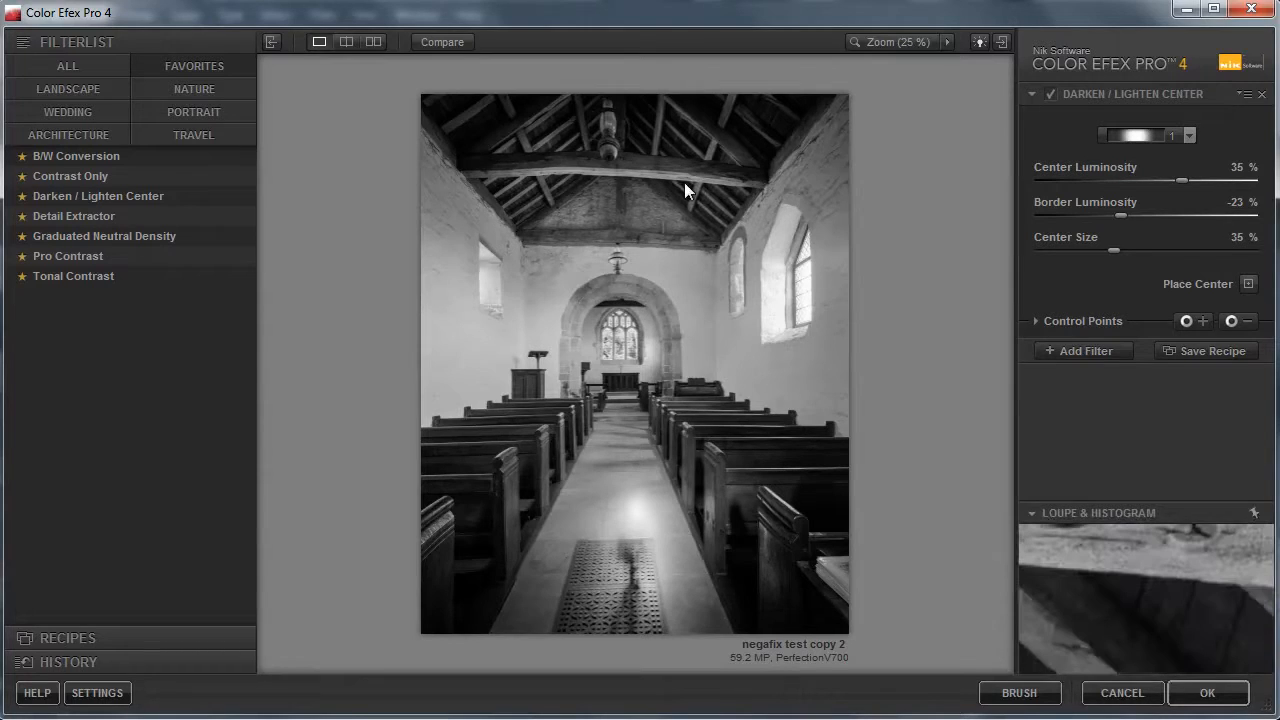
{"action": "left_click", "coordinate": [444, 41]}
{"action": "left_click", "coordinate": [444, 41]}
{"action": "left_click", "coordinate": [444, 41]}
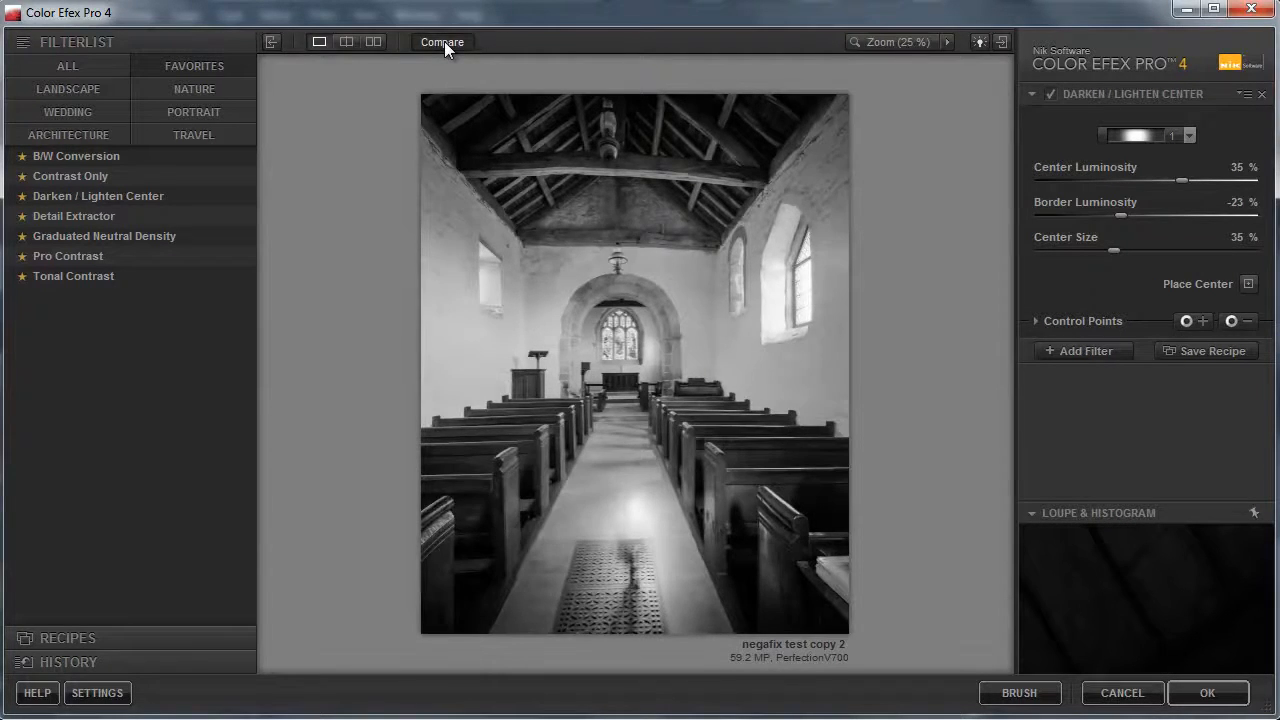
{"action": "left_click", "coordinate": [444, 41]}
{"action": "left_click", "coordinate": [444, 41]}
{"action": "left_click", "coordinate": [444, 41]}
{"action": "left_click", "coordinate": [444, 41]}
{"action": "left_click", "coordinate": [444, 41]}
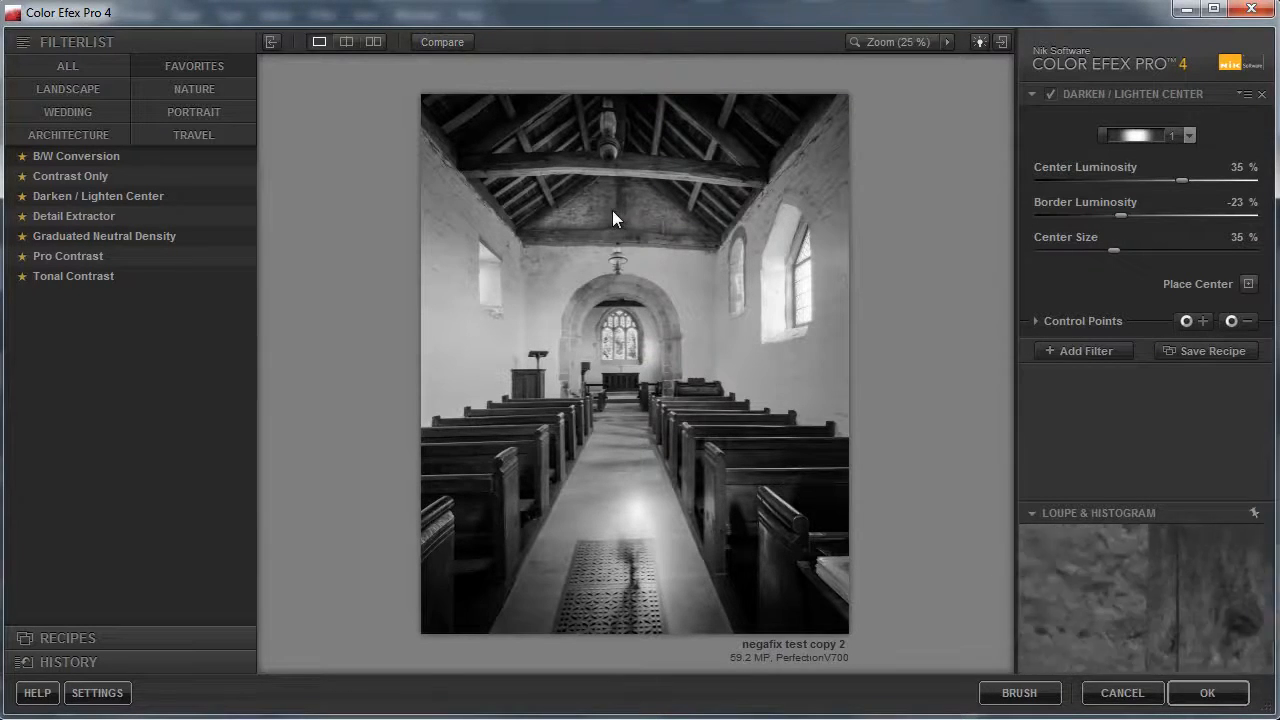
Place the effect's center on the altar window and return the filter to Photoshop as a layer for brushing in
{"action": "left_click", "coordinate": [1248, 285]}
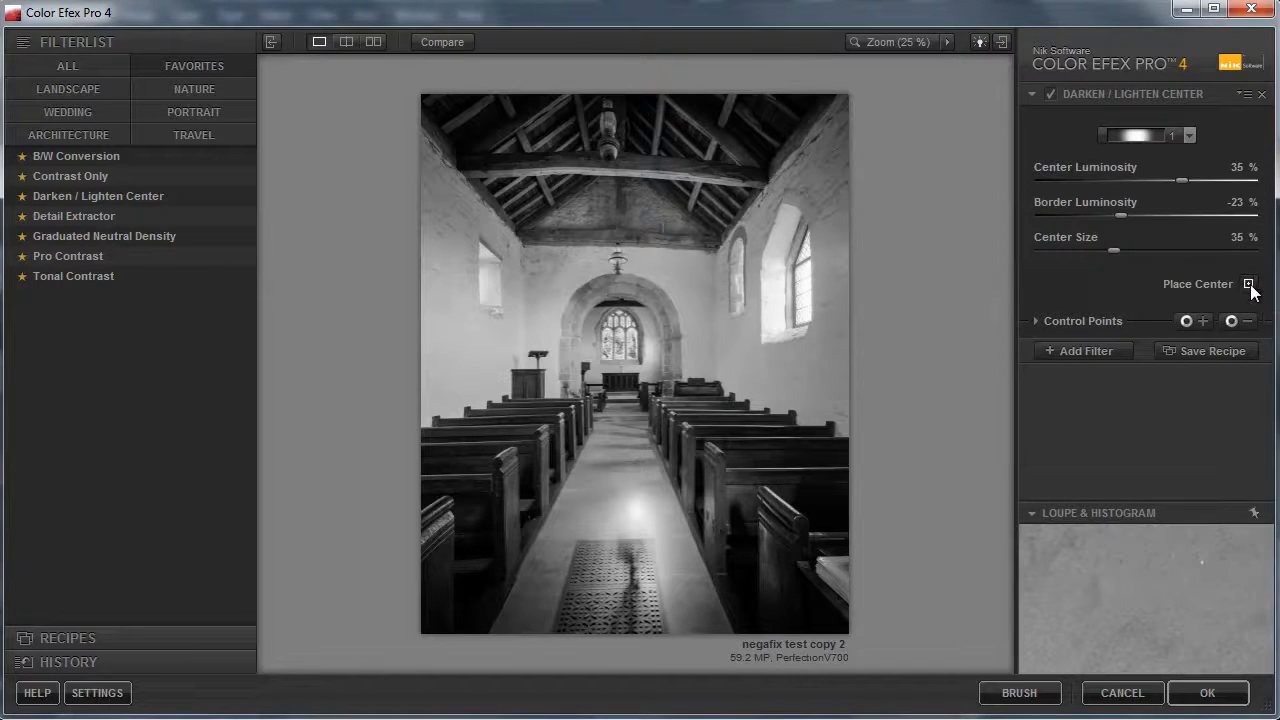
{"action": "left_click", "coordinate": [622, 338]}
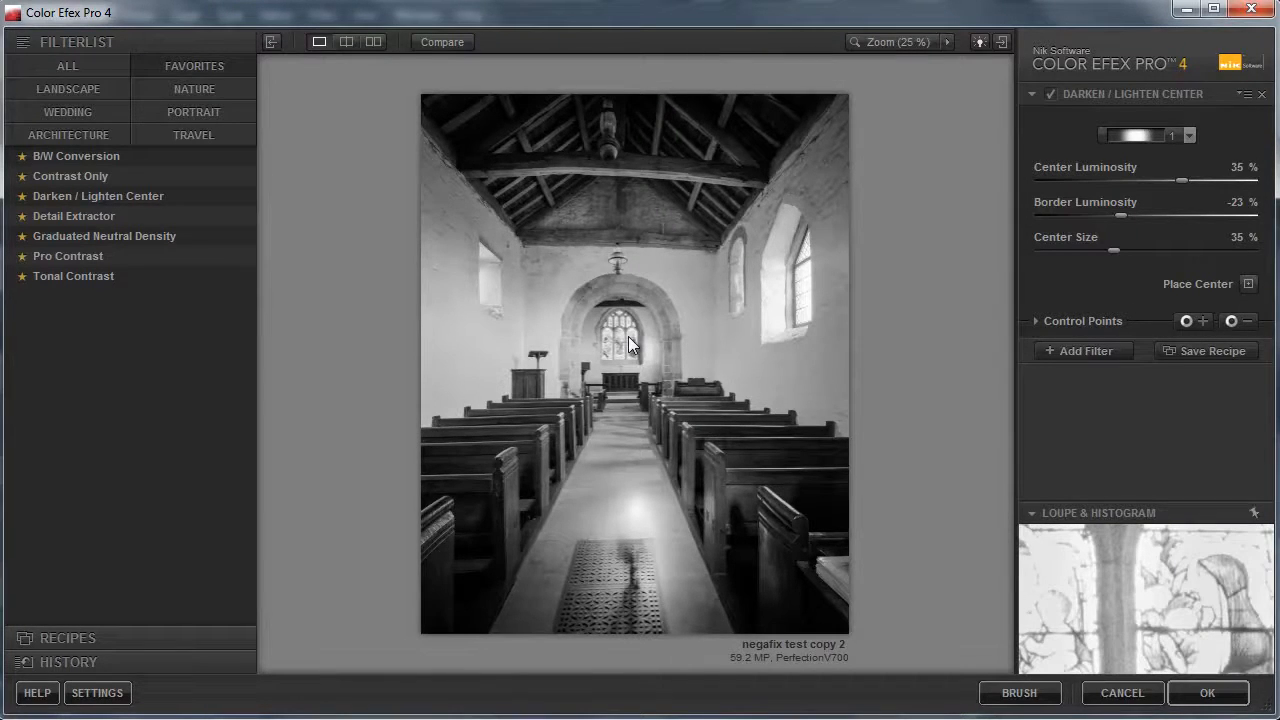
{"action": "left_click", "coordinate": [1032, 698]}
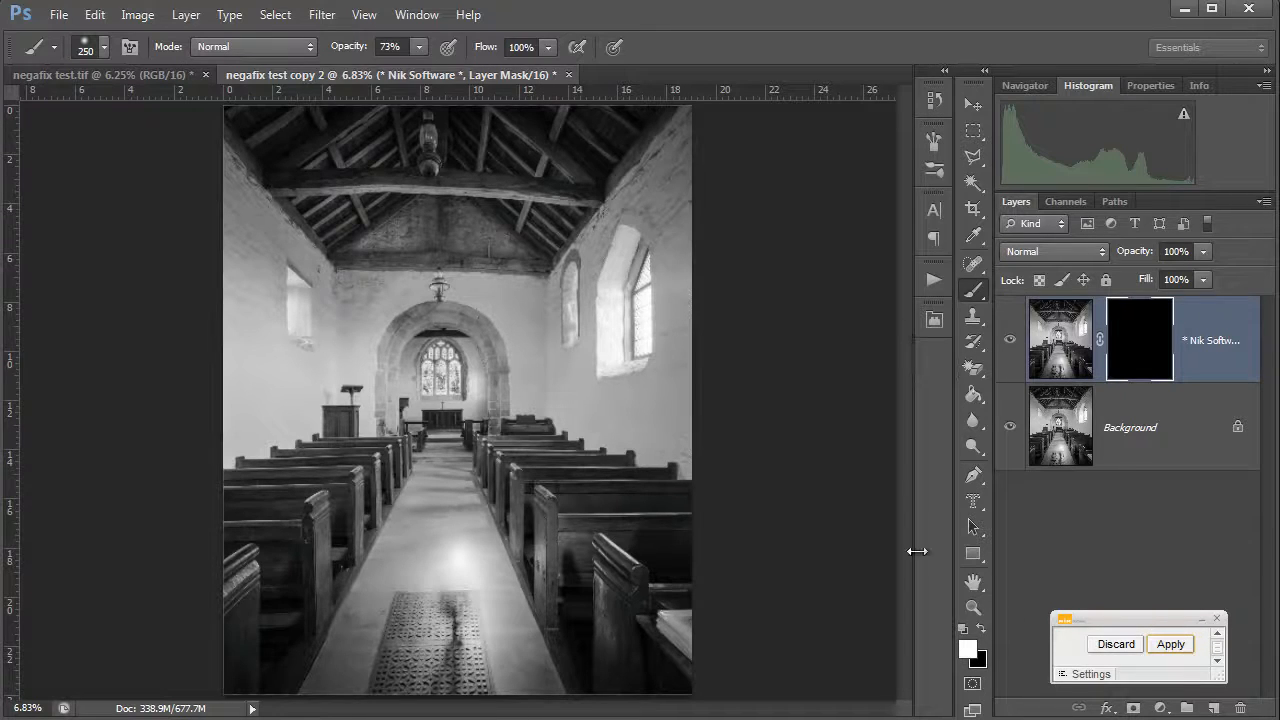
Enlarge the brush to 3000 and paint white over the whole mask of the Nik Software layer
{"action": "key", "text": "bracketright"}
{"action": "key", "text": "bracketright"}
{"action": "key", "text": "bracketright"}
{"action": "key", "text": "bracketright"}
{"action": "key", "text": "bracketright"}
{"action": "key", "text": "bracketright"}
{"action": "key", "text": "bracketright"}
{"action": "key", "text": "bracketright"}
{"action": "key", "text": "bracketright"}
{"action": "key", "text": "bracketright"}
{"action": "key", "text": "bracketright"}
{"action": "key", "text": "bracketright"}
{"action": "key", "text": "bracketright"}
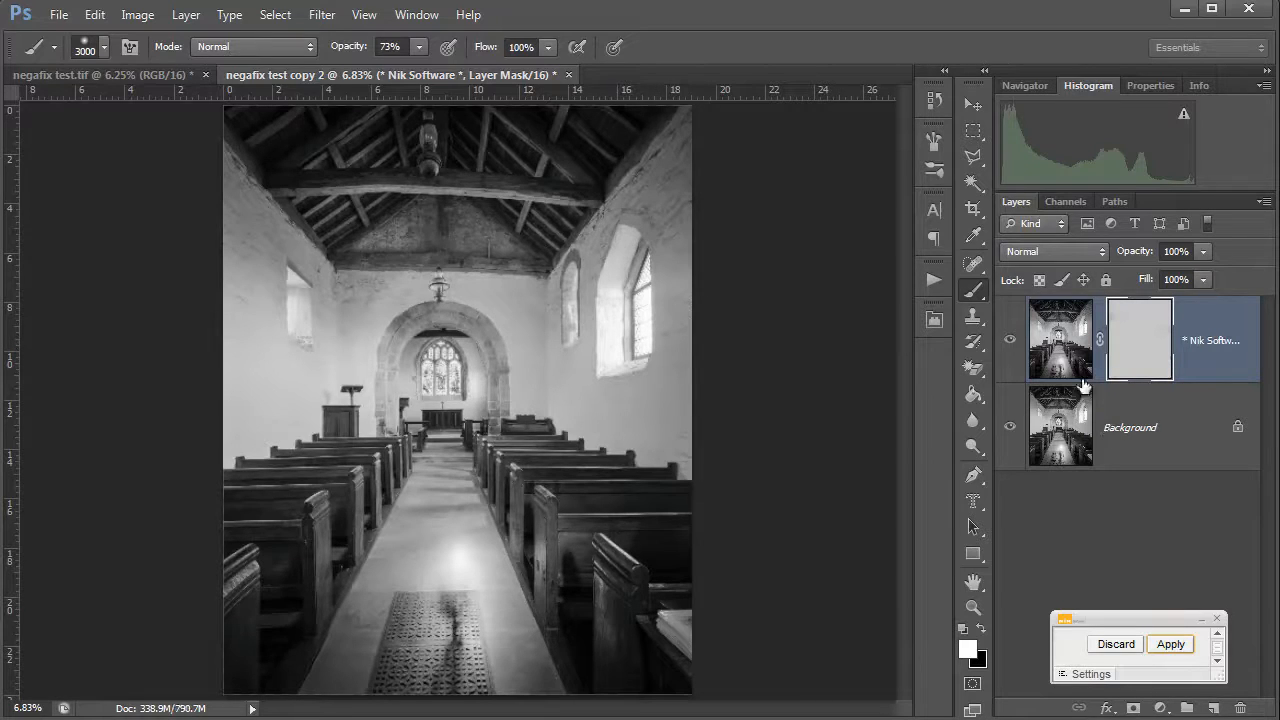
Toggle the visibility of the Nik Software layer to compare the image with and without the effect
{"action": "left_click", "coordinate": [1010, 340]}
{"action": "left_click", "coordinate": [1010, 340]}
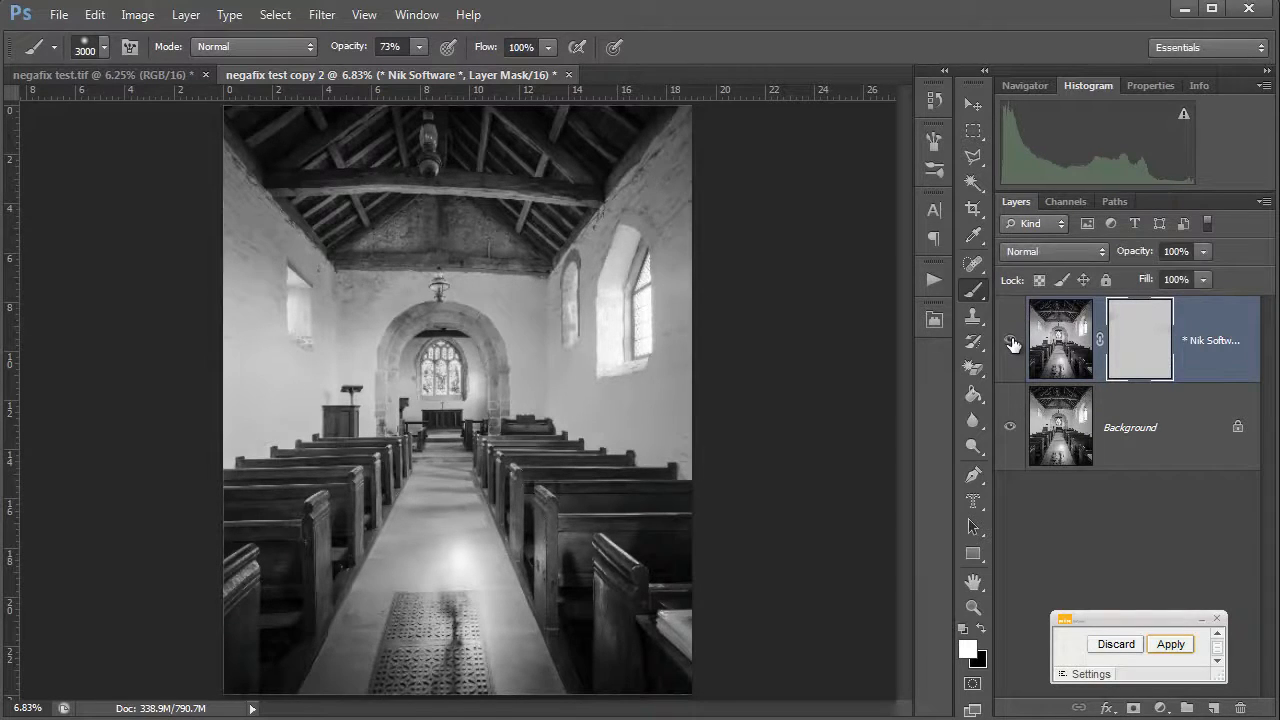
{"action": "left_click", "coordinate": [1010, 340]}
{"action": "left_click", "coordinate": [1010, 340]}
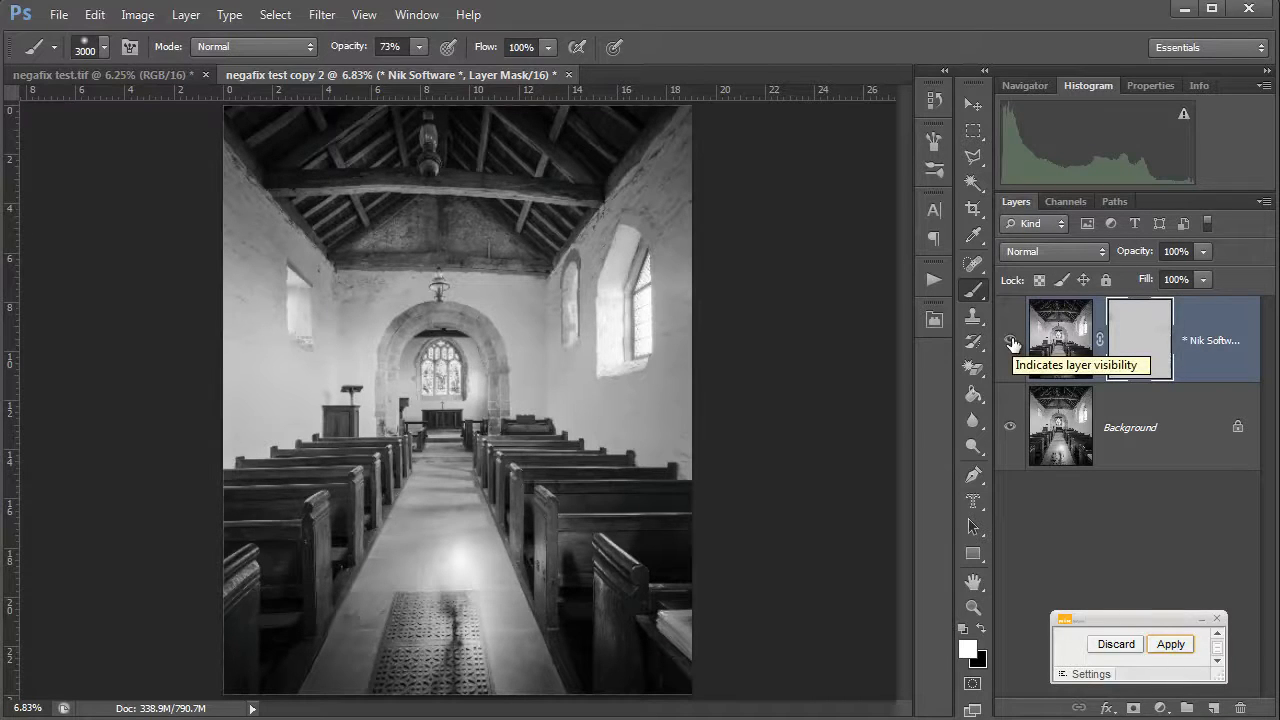
{"action": "left_click", "coordinate": [1010, 340]}
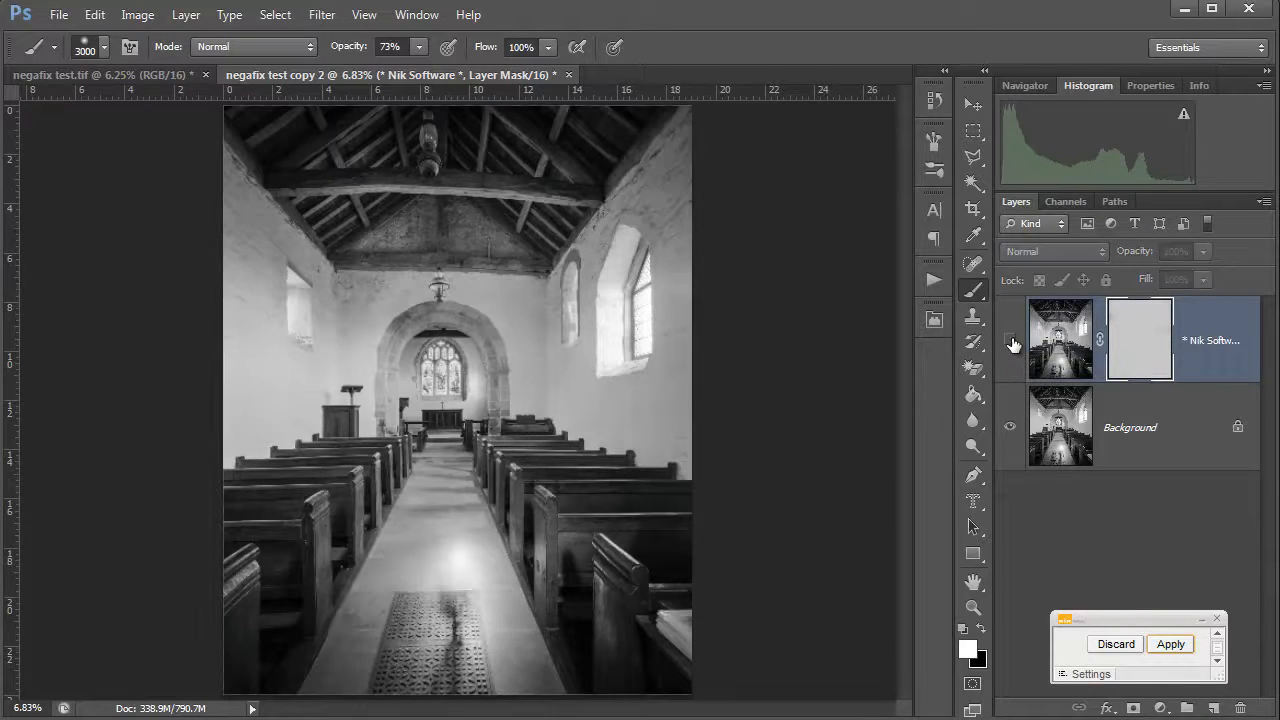
Show the Nik Software layer again, set the brush opacity to 100%, and fill its entire mask with white
{"action": "left_click", "coordinate": [1010, 340]}
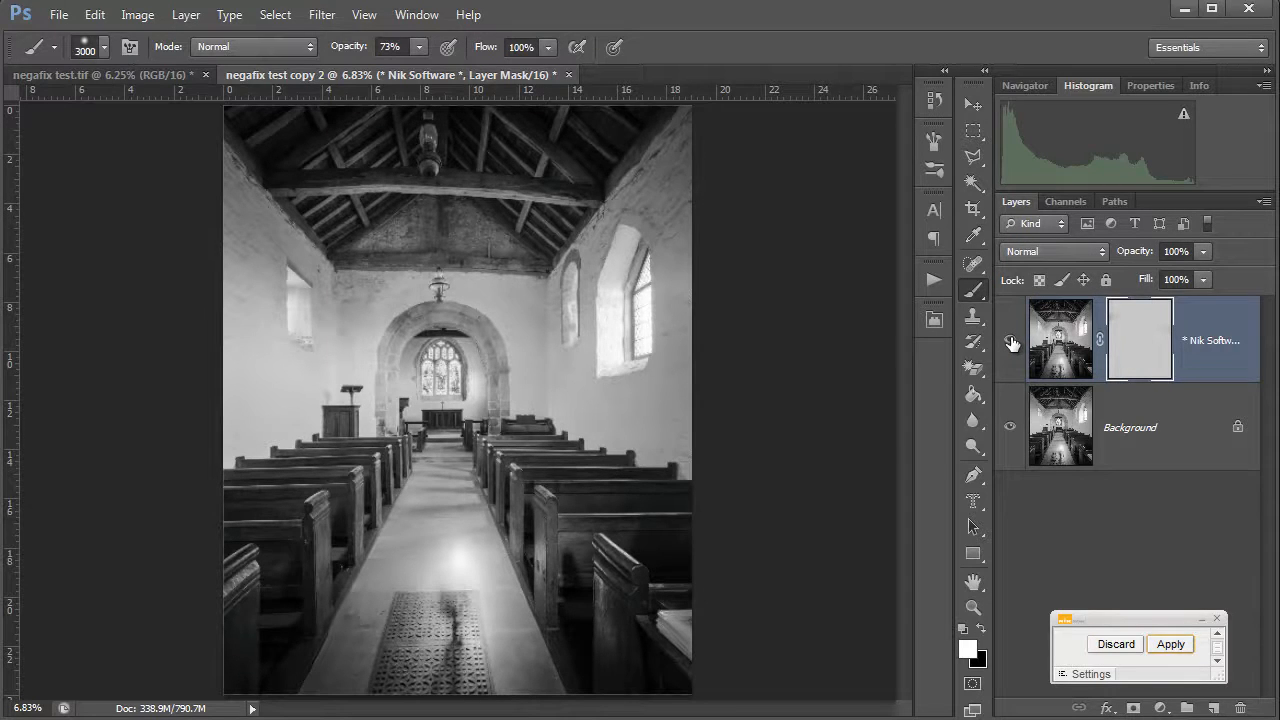
{"action": "left_click", "coordinate": [419, 47]}
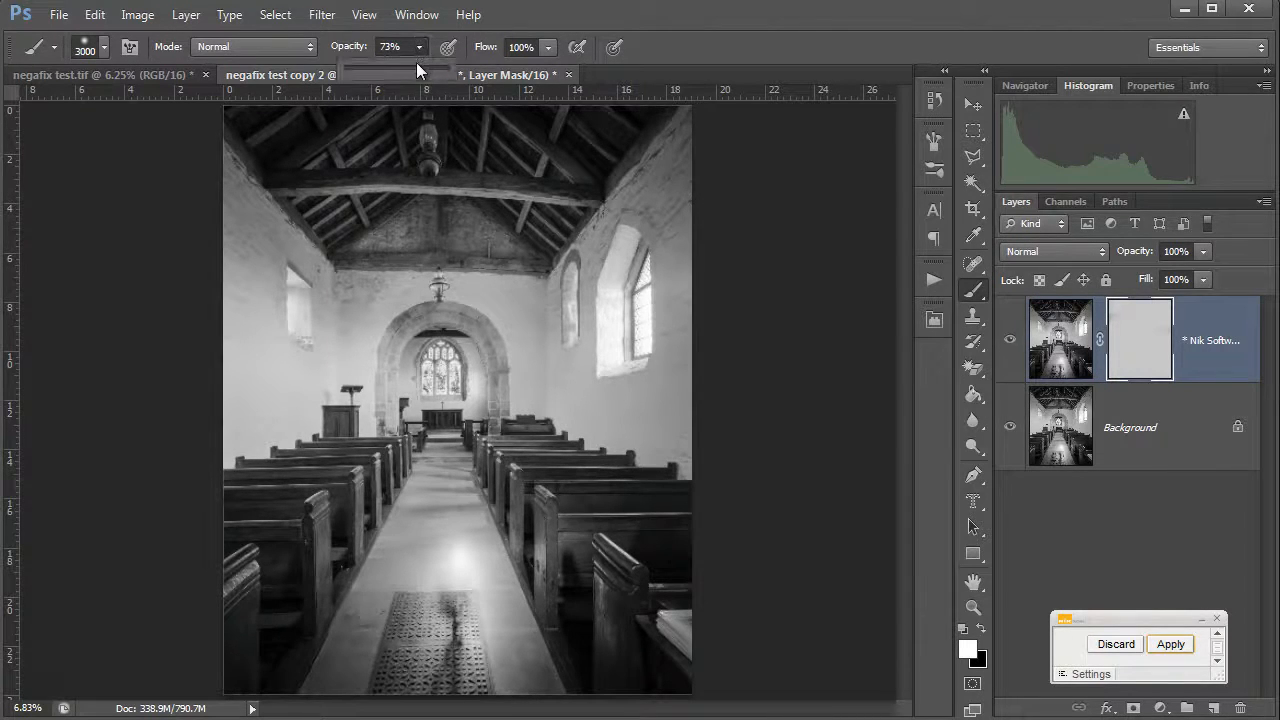
{"action": "left_click_drag", "start_coordinate": [421, 74], "coordinate": [503, 100]}
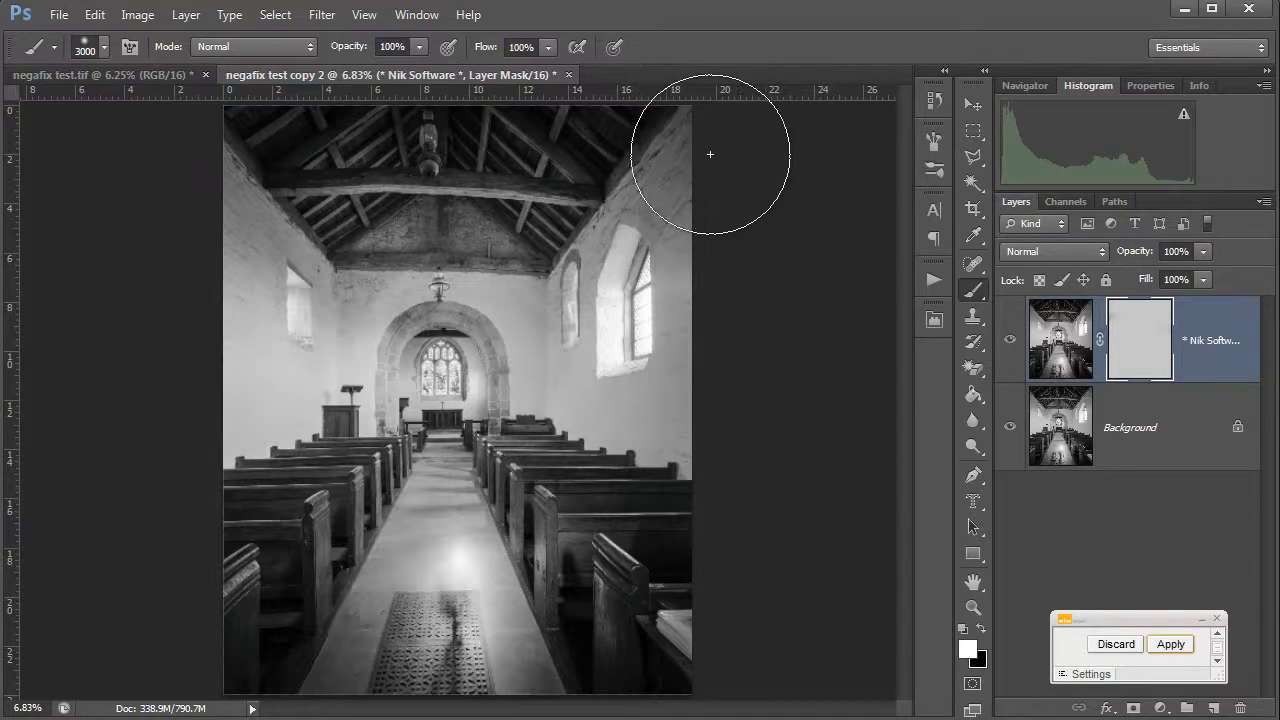
{"action": "key", "text": "alt+BackSpace"}
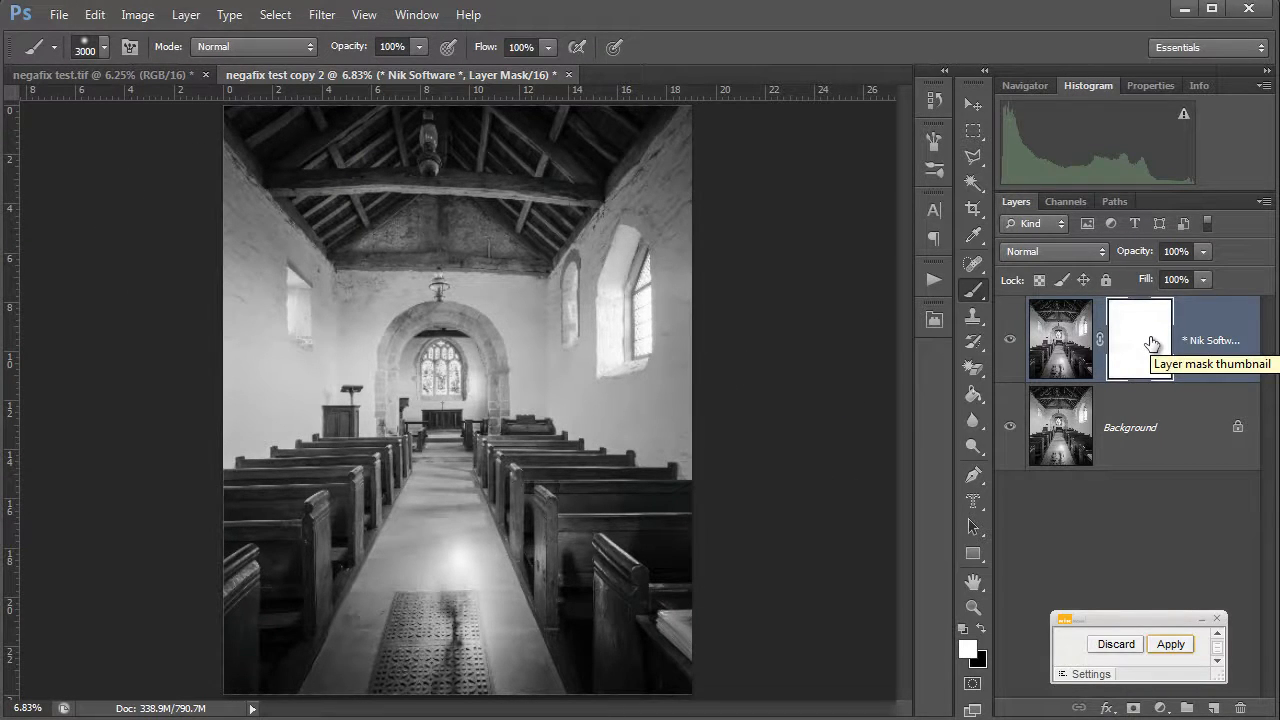
Toggle the Nik Software layer's visibility repeatedly to compare the whole image with and without the full-strength effect
{"action": "left_click", "coordinate": [1011, 341]}
{"action": "left_click", "coordinate": [1011, 341]}
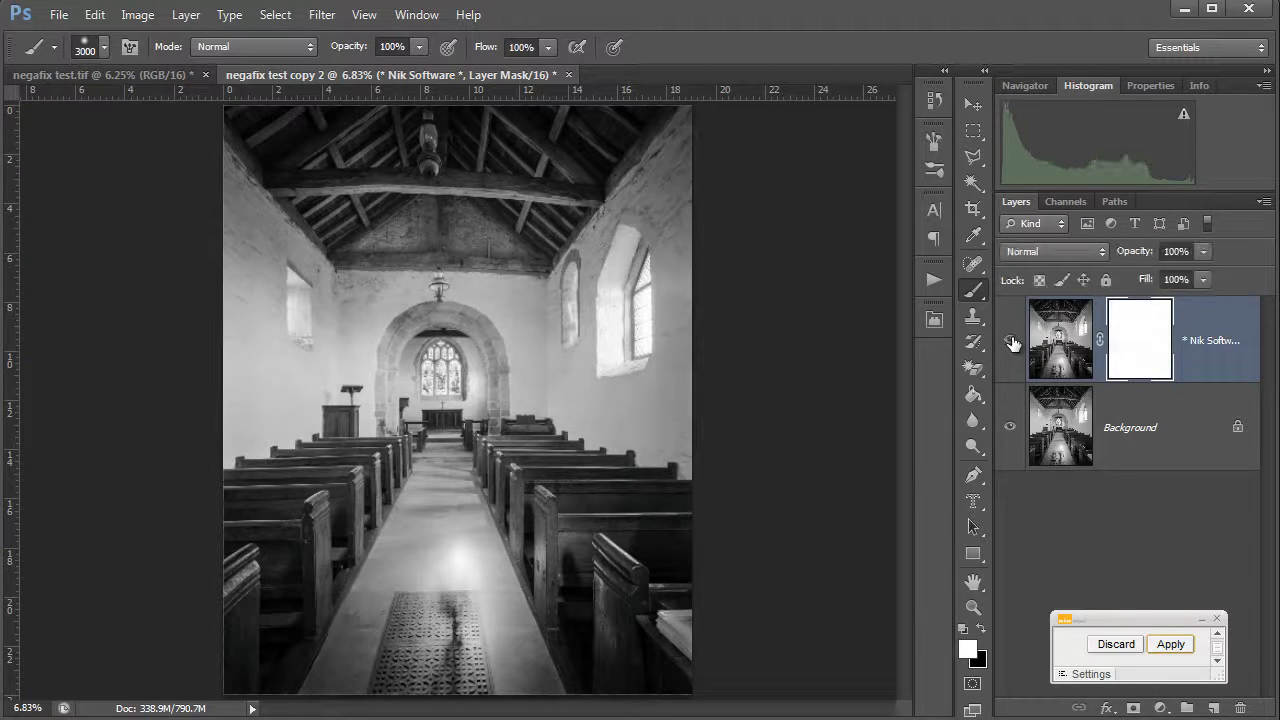
{"action": "left_click", "coordinate": [1011, 341]}
{"action": "left_click", "coordinate": [1011, 341]}
{"action": "left_click", "coordinate": [1011, 341]}
{"action": "left_click", "coordinate": [1011, 341]}
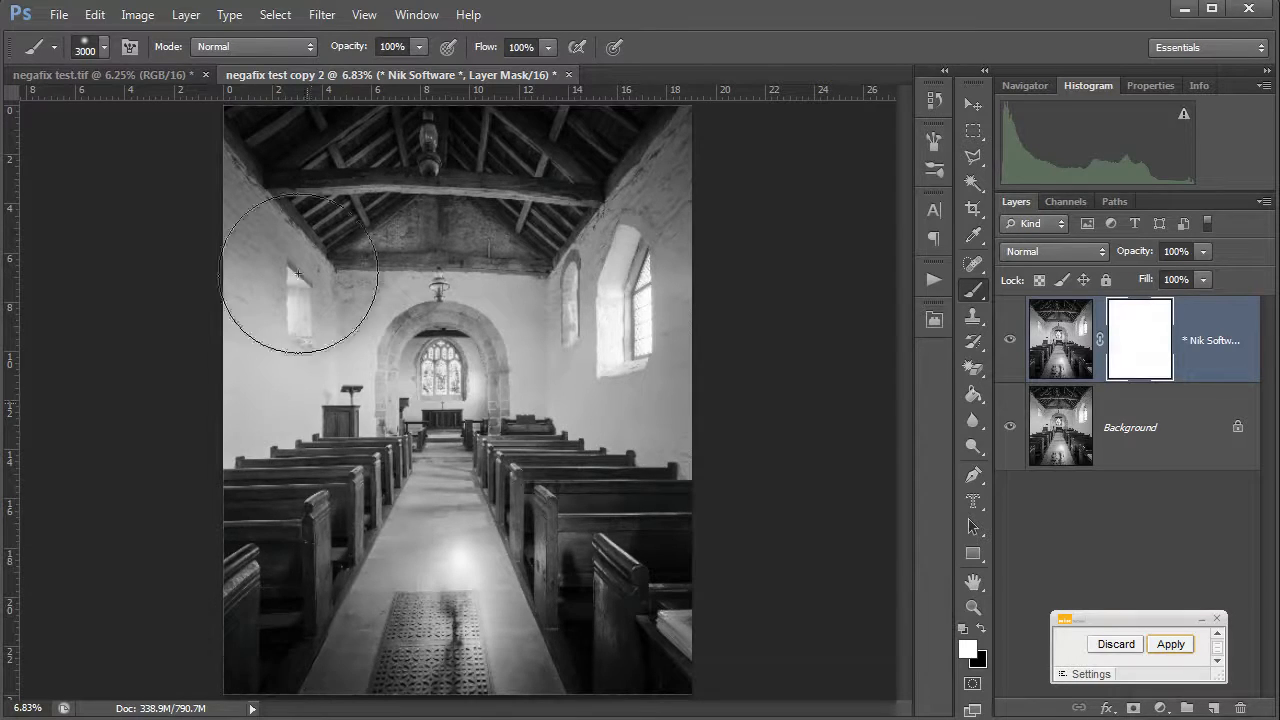
Compare the dark roof timbers in the upper-left corner of the image with and without the Nik Software layer
{"action": "scroll", "coordinate": [285, 148], "scroll_direction": "up", "scroll_amount": 4}
{"action": "scroll", "coordinate": [285, 148], "scroll_direction": "up", "scroll_amount": 5}
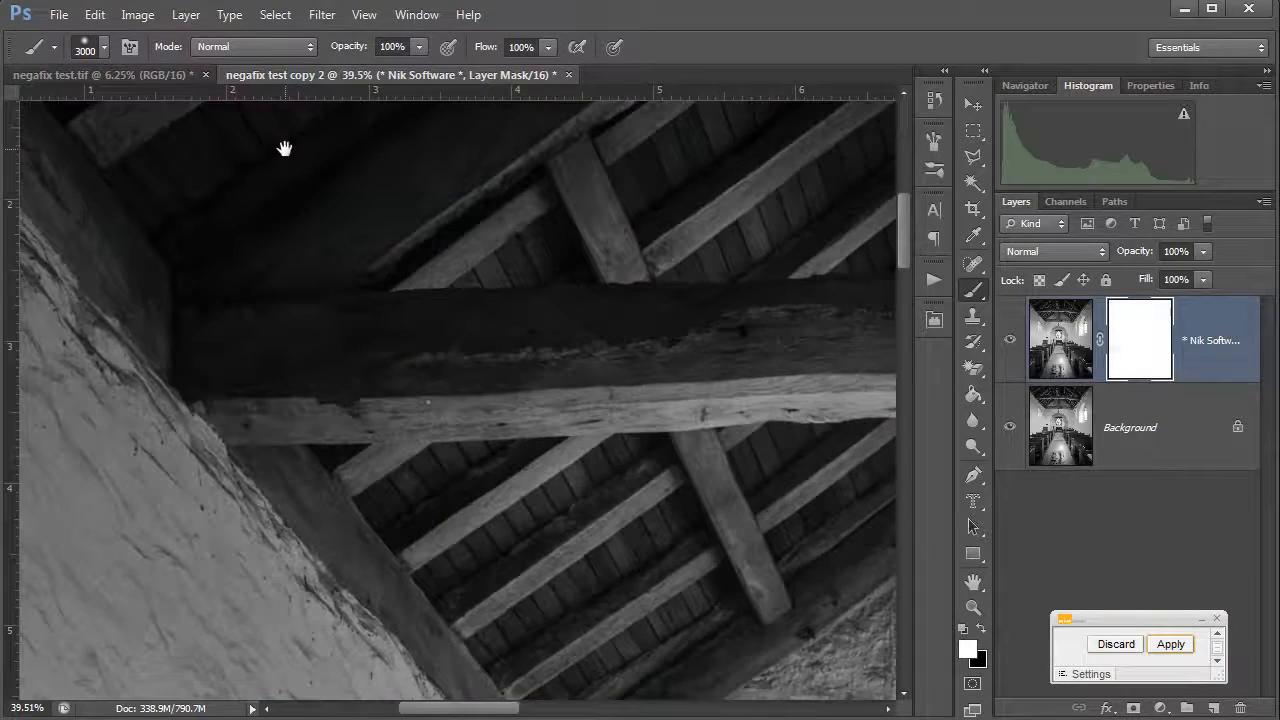
{"action": "left_click_drag", "start_coordinate": [285, 148], "coordinate": [343, 431]}
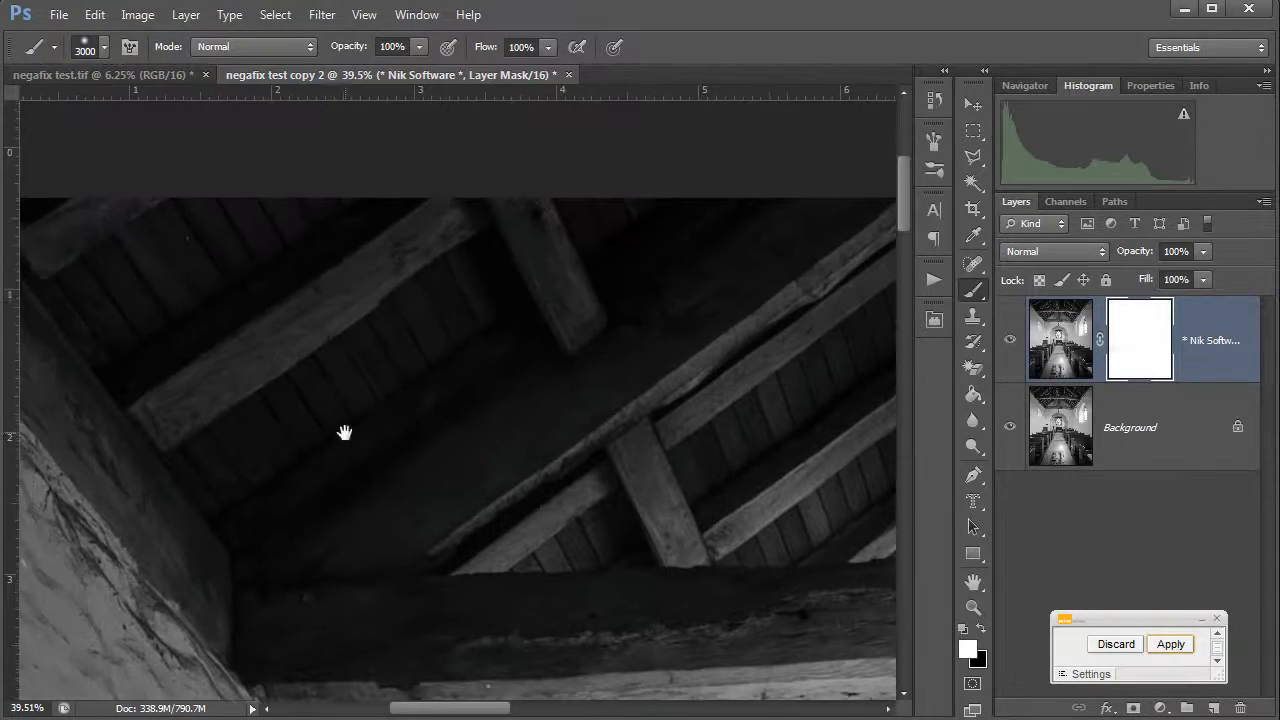
{"action": "left_click", "coordinate": [1011, 342]}
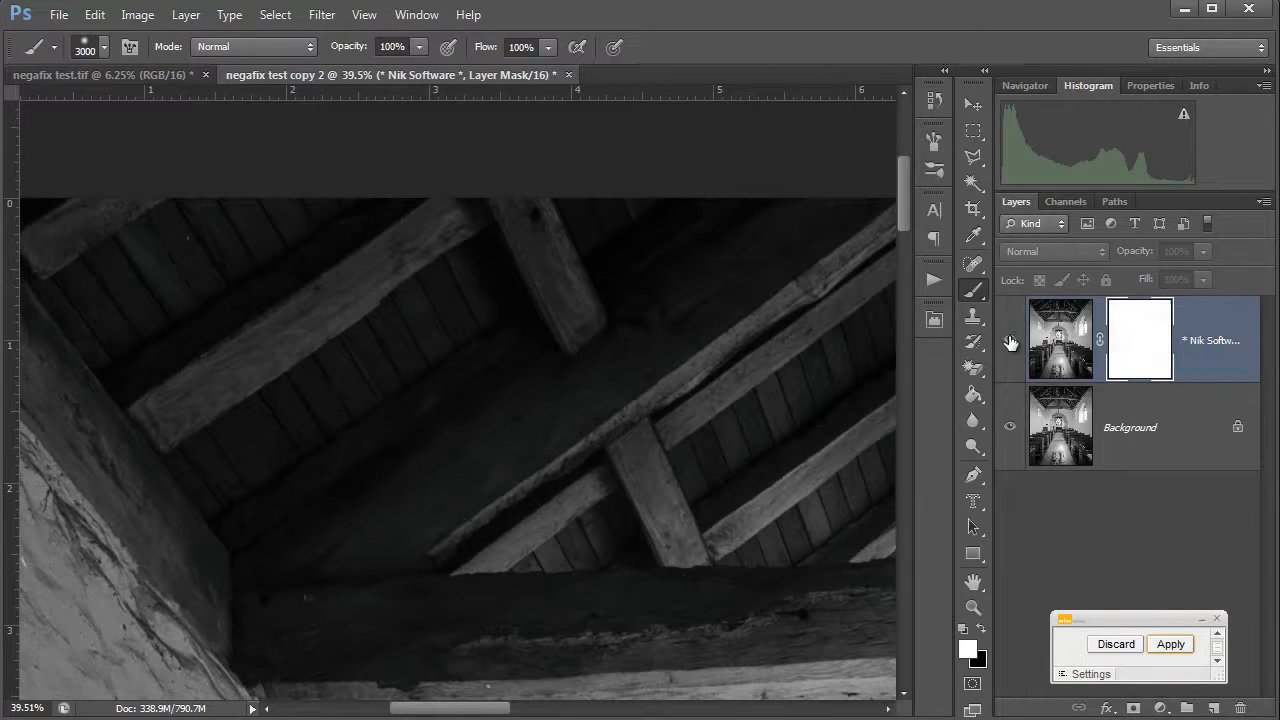
{"action": "left_click", "coordinate": [1011, 342]}
{"action": "left_click", "coordinate": [1011, 342]}
{"action": "left_click", "coordinate": [1011, 342]}
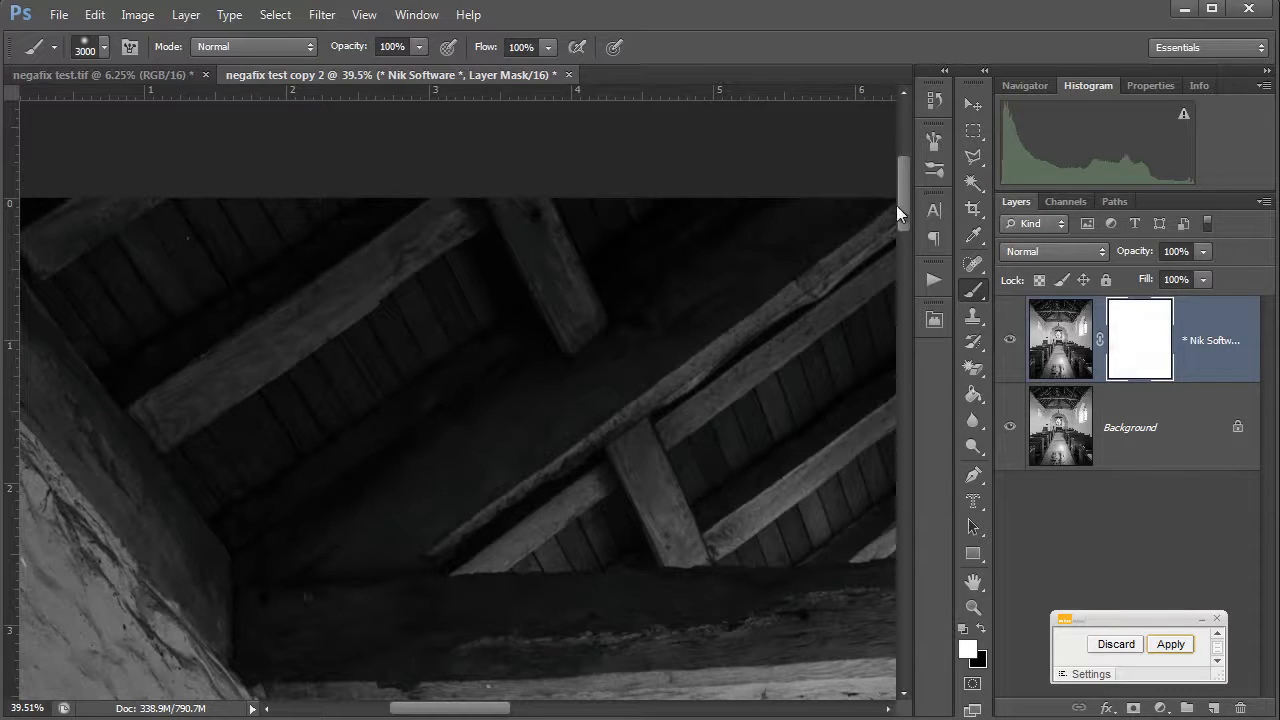
Compare the shadows around the lower-left pews with and without the Nik Software layer
{"action": "left_click_drag", "start_coordinate": [612, 554], "coordinate": [590, 60]}
{"action": "left_click_drag", "start_coordinate": [665, 680], "coordinate": [610, 60]}
{"action": "left_click_drag", "start_coordinate": [600, 640], "coordinate": [540, 50]}
{"action": "left_click_drag", "start_coordinate": [650, 560], "coordinate": [572, 257]}
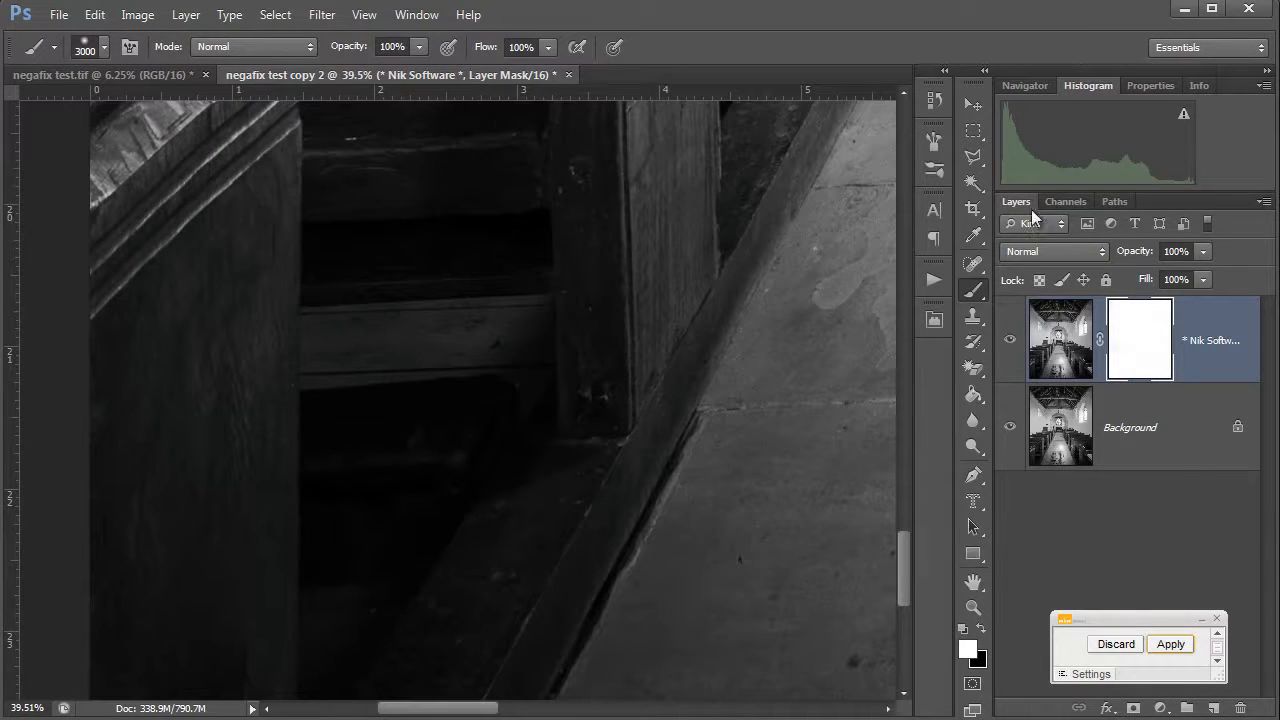
{"action": "left_click", "coordinate": [1011, 340]}
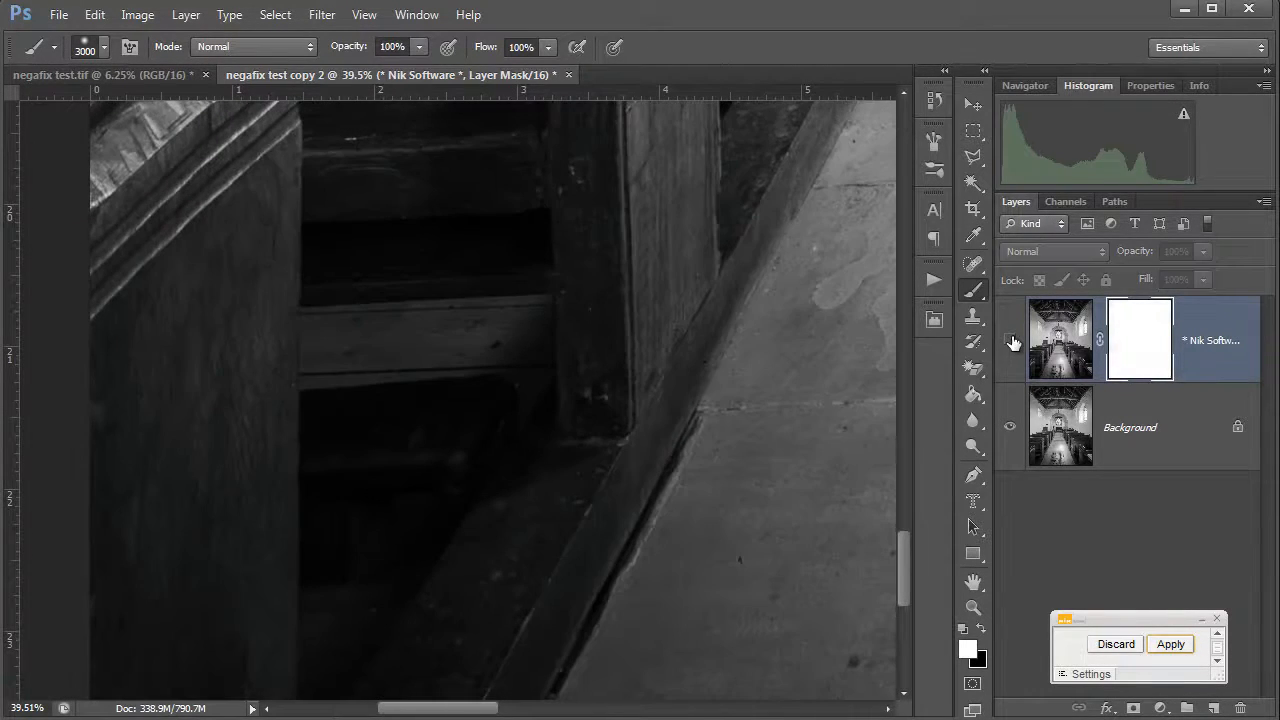
{"action": "left_click", "coordinate": [1012, 341]}
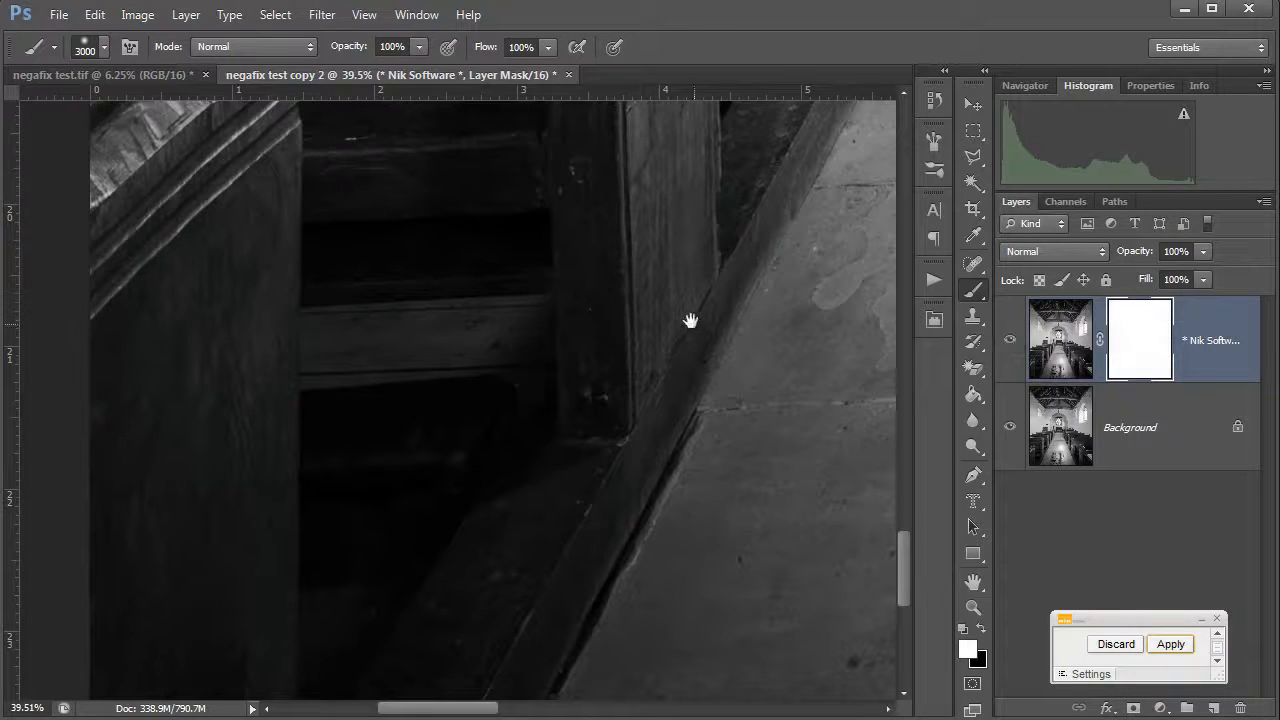
Examine the highlights of the stained-glass altar window with and without the Nik Software layer
{"action": "left_click_drag", "start_coordinate": [677, 307], "coordinate": [603, 580]}
{"action": "left_click_drag", "start_coordinate": [720, 270], "coordinate": [651, 583]}
{"action": "left_click_drag", "start_coordinate": [740, 250], "coordinate": [574, 520]}
{"action": "mouse_move", "coordinate": [800, 305]}
{"action": "left_mouse_down"}
{"action": "mouse_move", "coordinate": [600, 573]}
{"action": "mouse_move", "coordinate": [774, 623]}
{"action": "mouse_move", "coordinate": [820, 597]}
{"action": "left_mouse_up"}
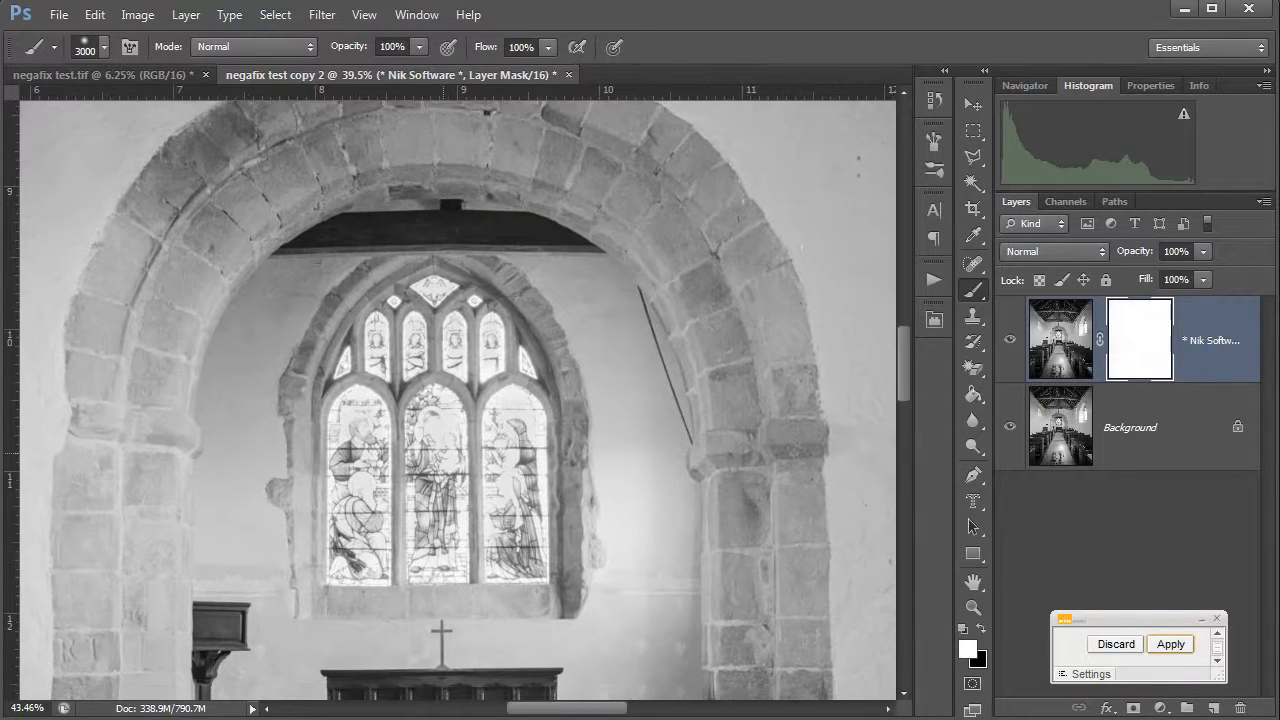
{"action": "scroll", "coordinate": [443, 453], "scroll_direction": "up", "scroll_amount": 6}
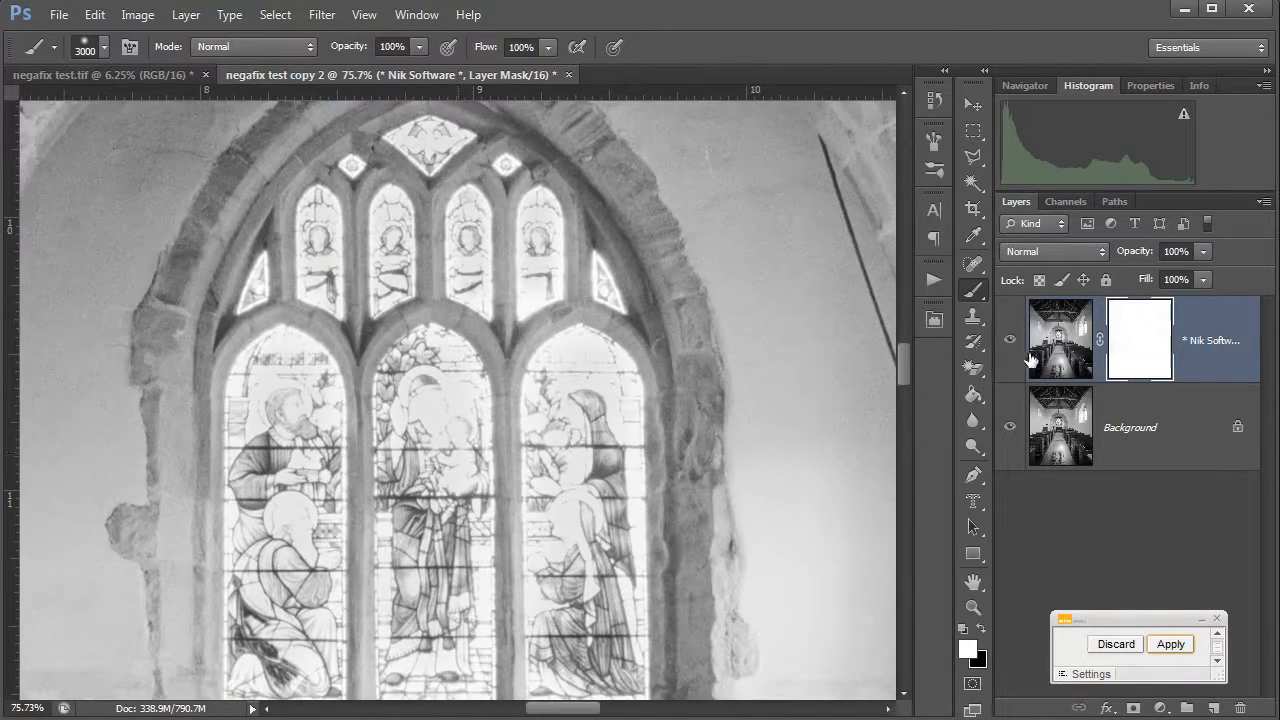
{"action": "left_click", "coordinate": [1010, 340]}
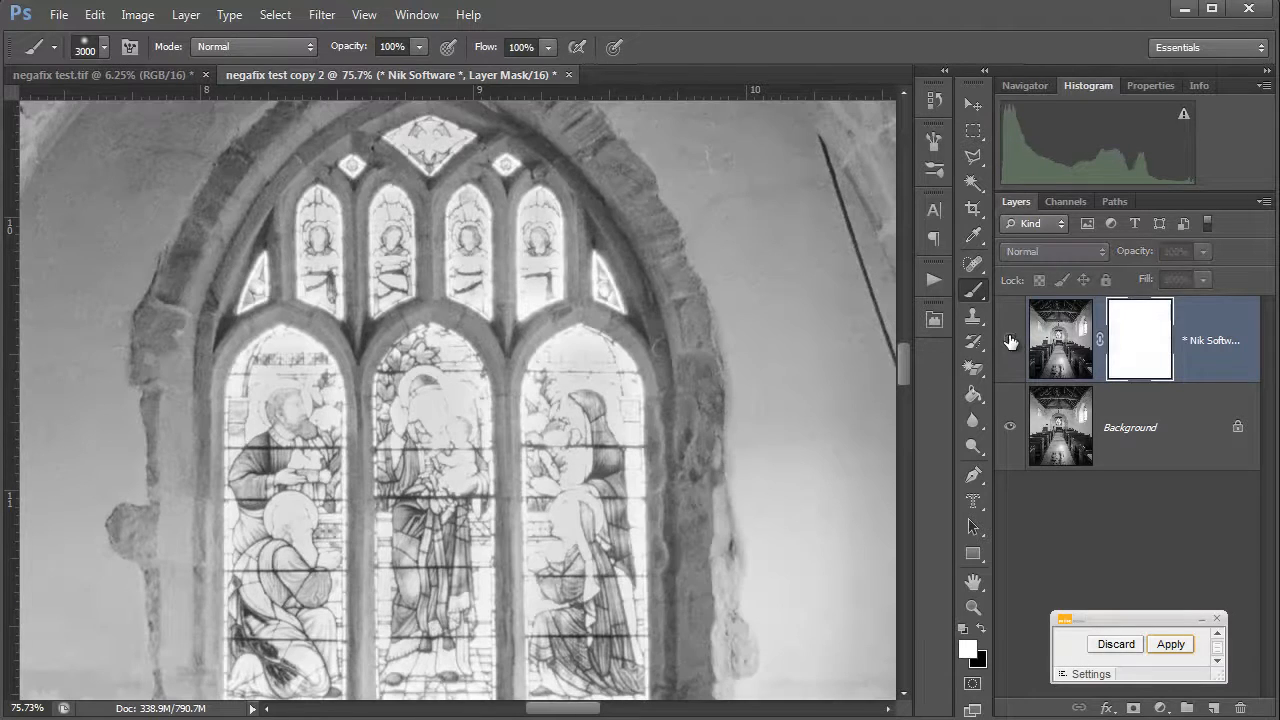
{"action": "left_click", "coordinate": [1010, 340]}
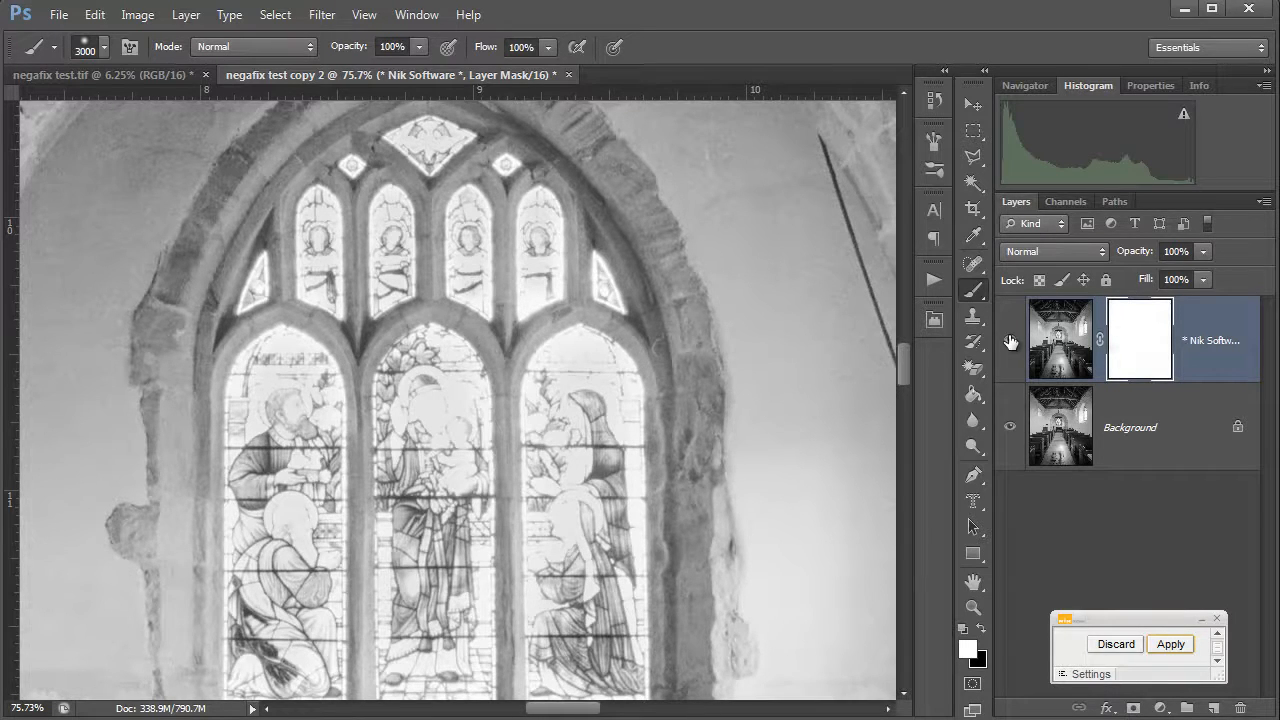
Set the brush opacity to 51% and reduce the brush size to 200 for masking the altar window
{"action": "left_click", "coordinate": [419, 47]}
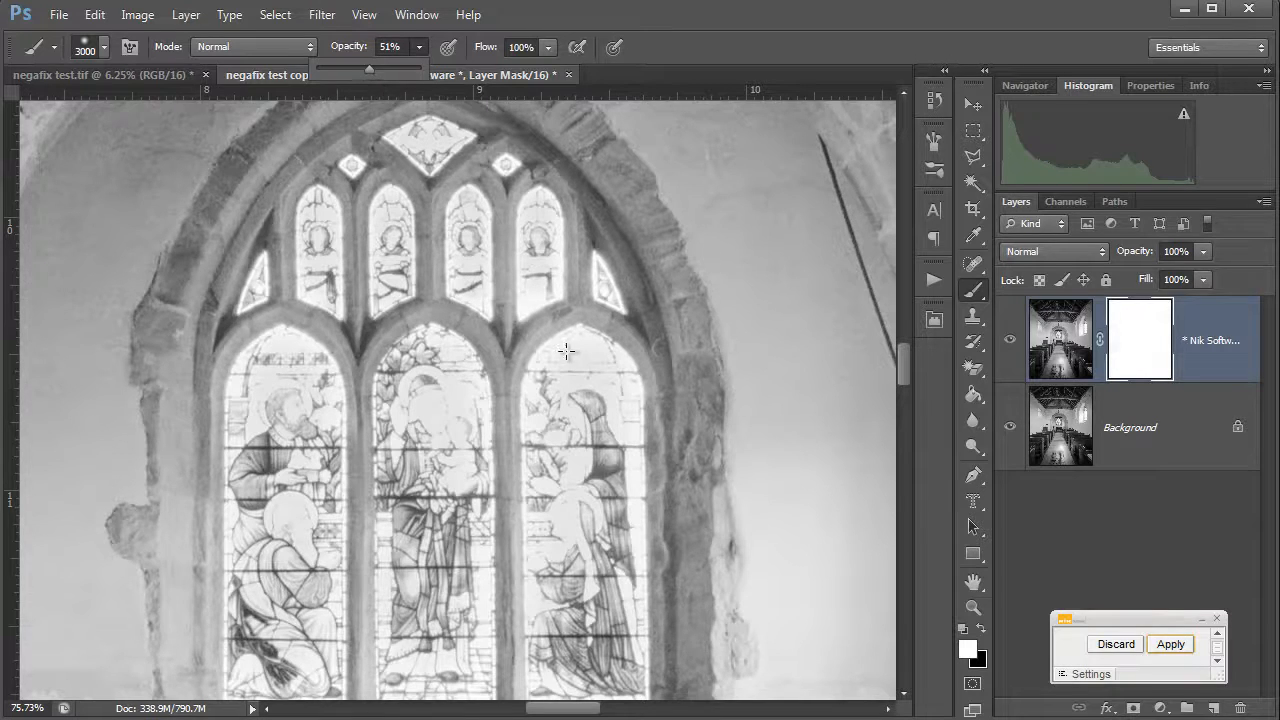
{"action": "key", "text": "bracketleft"}
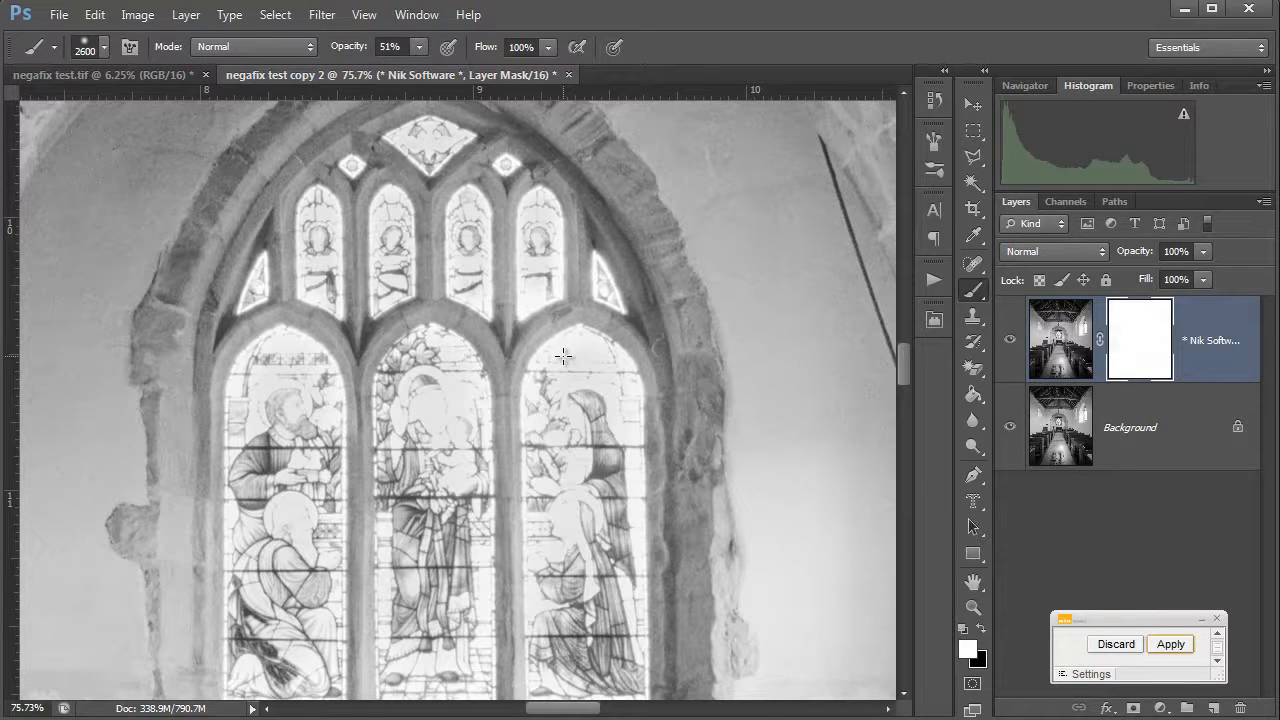
{"action": "key", "text": "bracketleft"}
{"action": "key", "text": "bracketleft"}
{"action": "key", "text": "bracketleft"}
{"action": "key", "text": "bracketleft"}
{"action": "key", "text": "bracketleft"}
{"action": "key", "text": "bracketleft"}
{"action": "key", "text": "bracketleft"}
{"action": "key", "text": "bracketleft"}
{"action": "key", "text": "bracketleft"}
{"action": "key", "text": "bracketleft"}
{"action": "key", "text": "bracketleft"}
{"action": "key", "text": "bracketleft"}
{"action": "key", "text": "bracketleft"}
{"action": "key", "text": "bracketleft"}
{"action": "key", "text": "bracketleft"}
{"action": "key", "text": "bracketleft"}
{"action": "key", "text": "bracketleft"}
{"action": "key", "text": "bracketleft"}
{"action": "key", "text": "bracketleft"}
{"action": "key", "text": "bracketleft"}
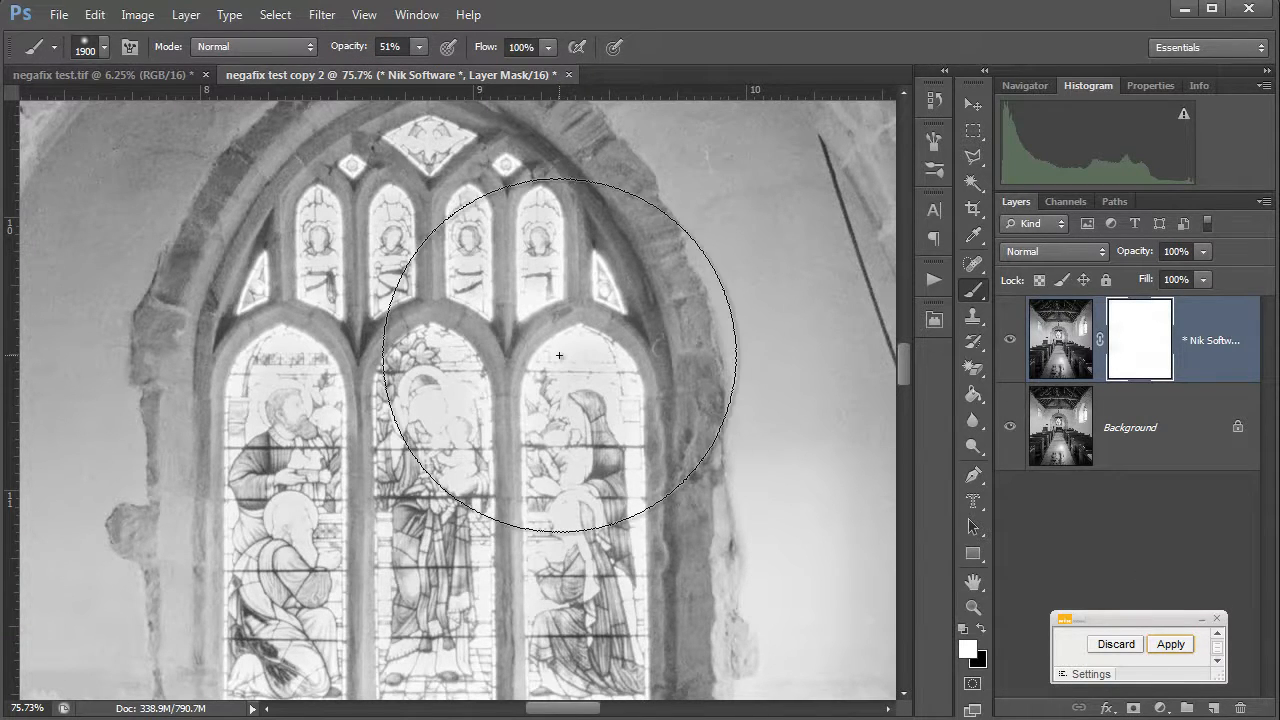
{"action": "key", "text": "bracketright"}
{"action": "key", "text": "bracketright"}
{"action": "key", "text": "bracketright"}
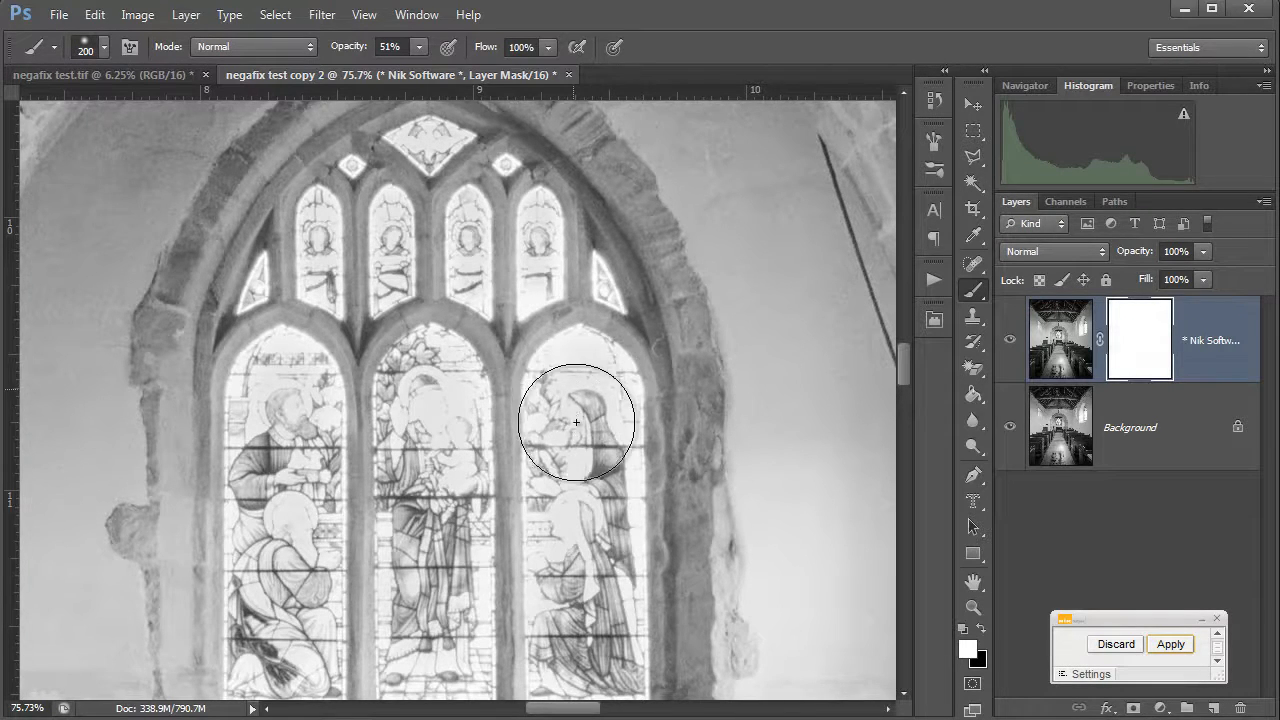
Make black the foreground color and paint over the altar window's three tall panes on the layer mask
{"action": "left_click_drag", "start_coordinate": [582, 537], "coordinate": [581, 652]}
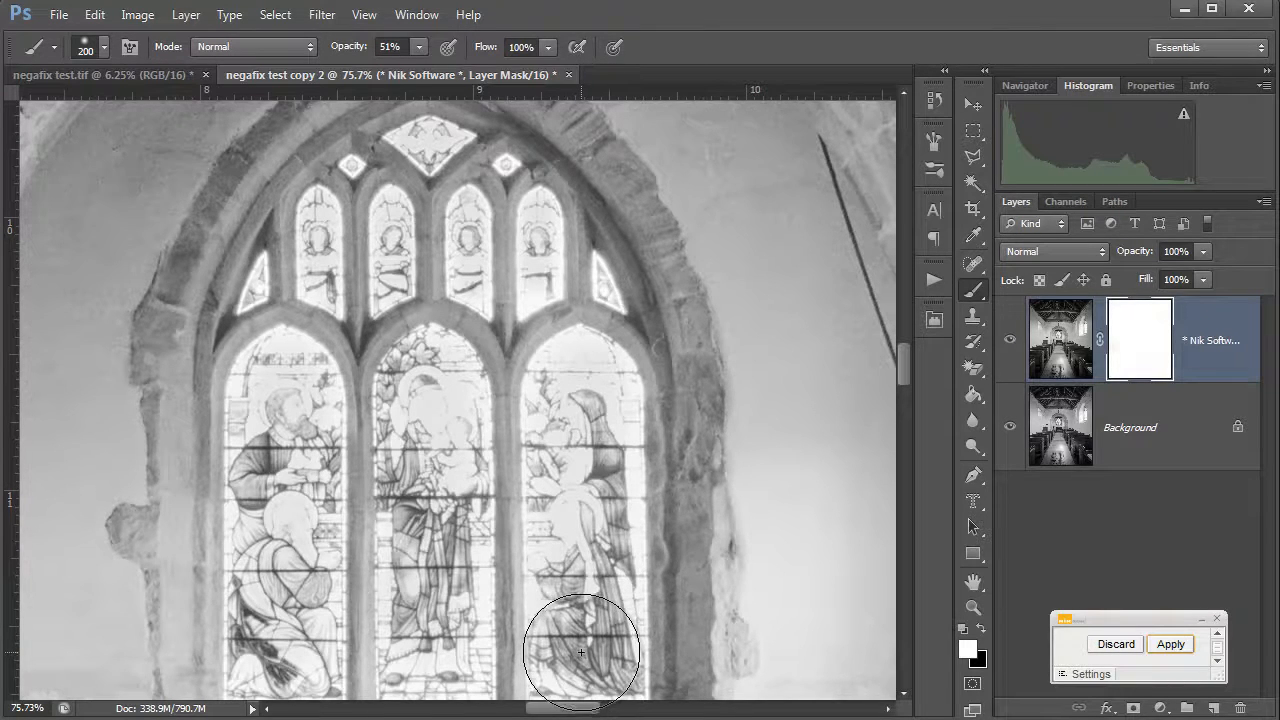
{"action": "left_click_drag", "start_coordinate": [427, 376], "coordinate": [437, 518]}
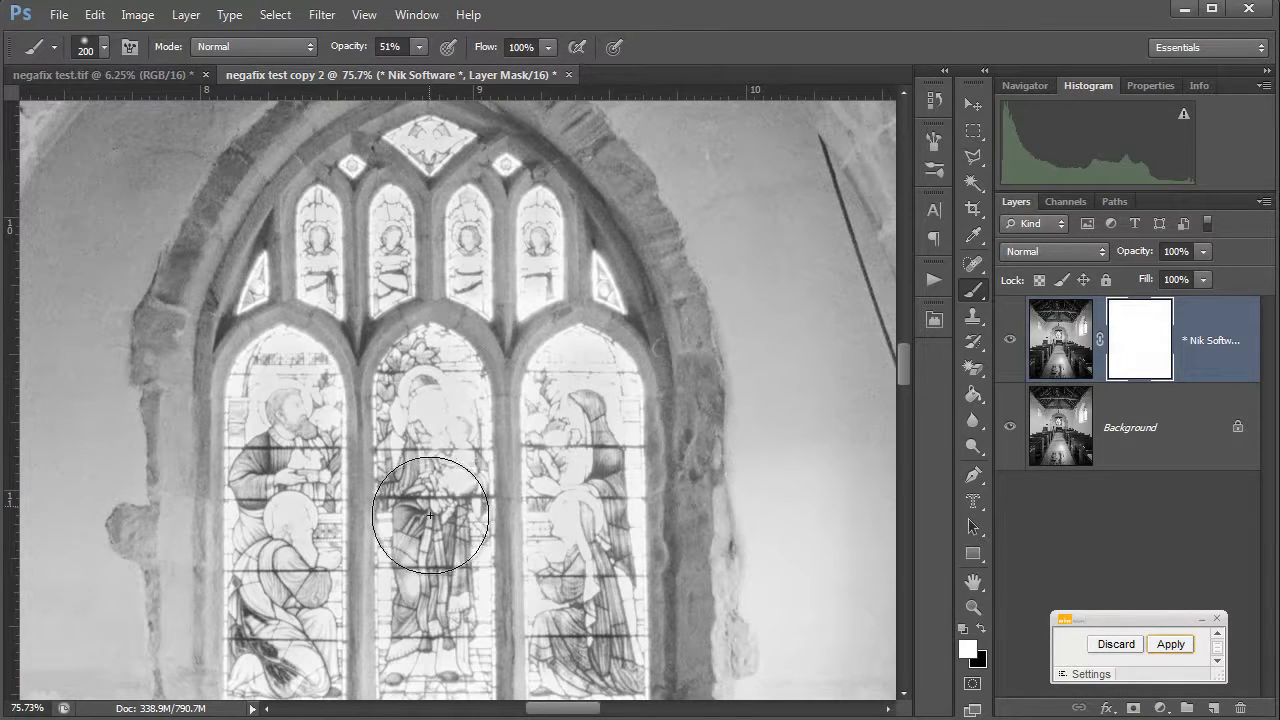
{"action": "left_click", "coordinate": [980, 632]}
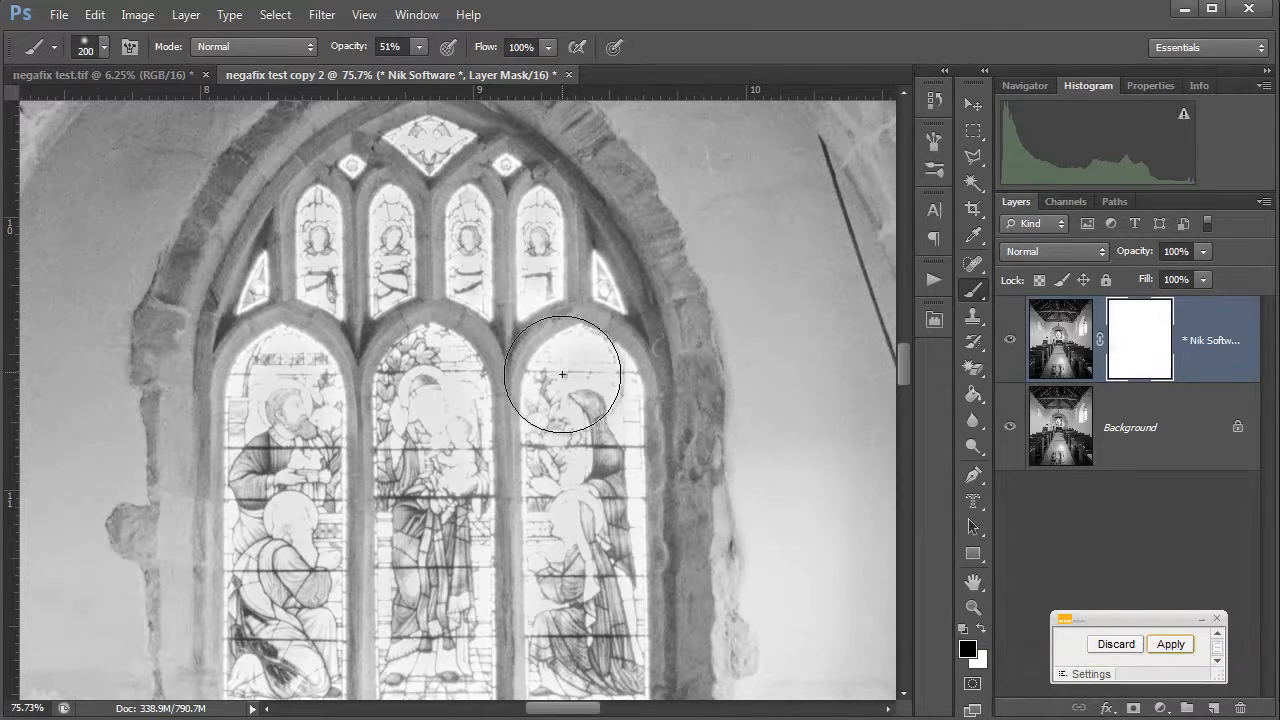
{"action": "left_click_drag", "start_coordinate": [580, 391], "coordinate": [581, 632]}
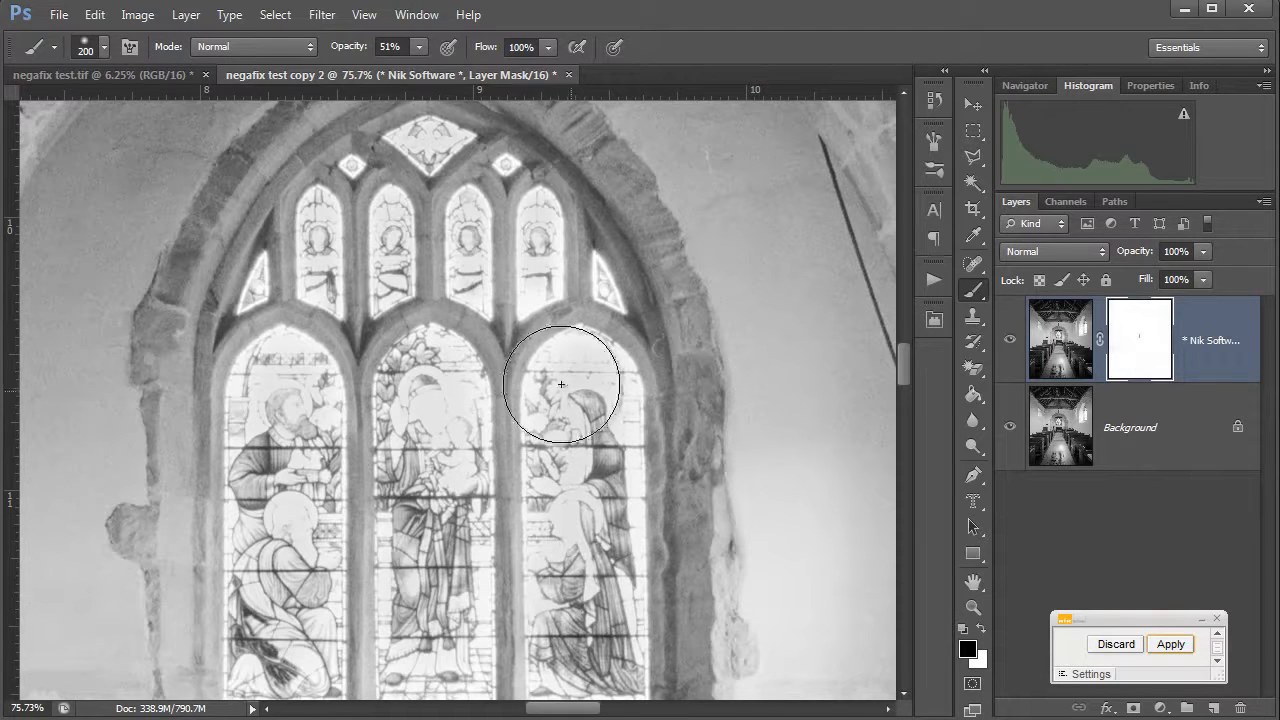
{"action": "left_click_drag", "start_coordinate": [439, 387], "coordinate": [429, 603]}
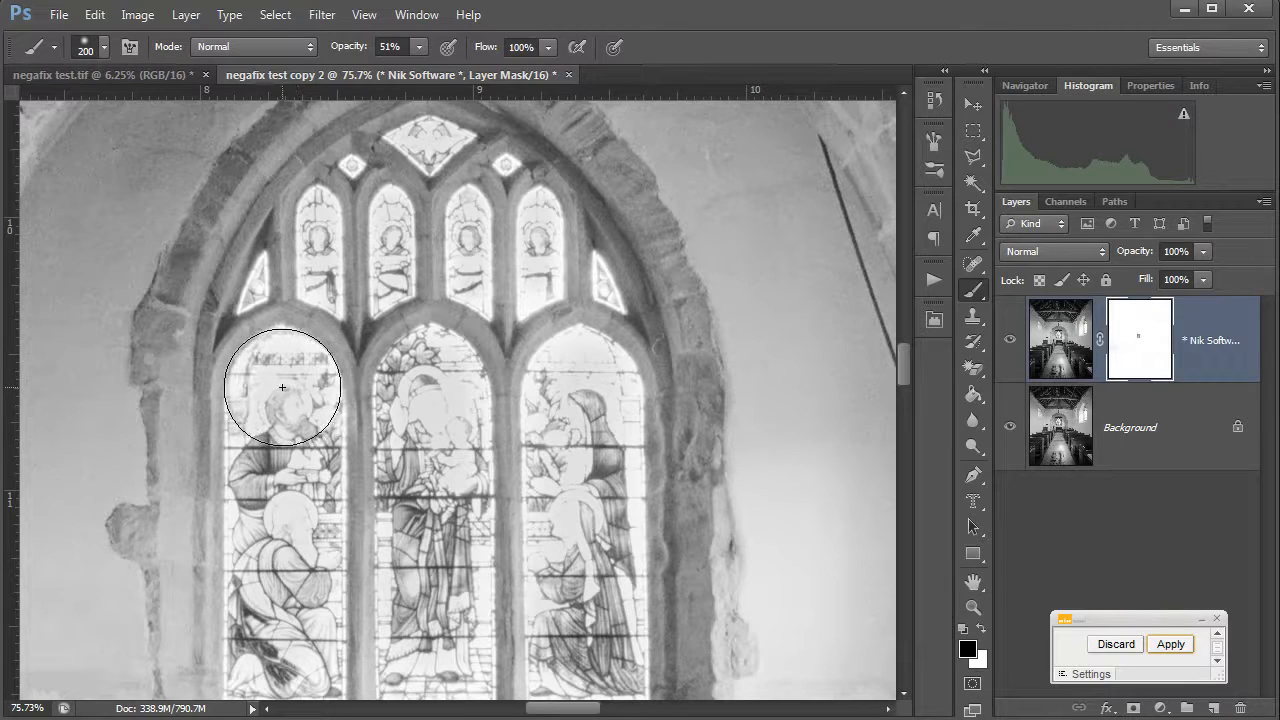
{"action": "mouse_move", "coordinate": [281, 383]}
{"action": "left_mouse_down"}
{"action": "mouse_move", "coordinate": [292, 648]}
{"action": "mouse_move", "coordinate": [306, 432]}
{"action": "mouse_move", "coordinate": [288, 383]}
{"action": "left_mouse_up"}
Reduce the brush size to 90 and paint black over the four small upper panes on the layer mask
{"action": "key", "text": "bracketleft"}
{"action": "key", "text": "bracketleft"}
{"action": "key", "text": "bracketleft"}
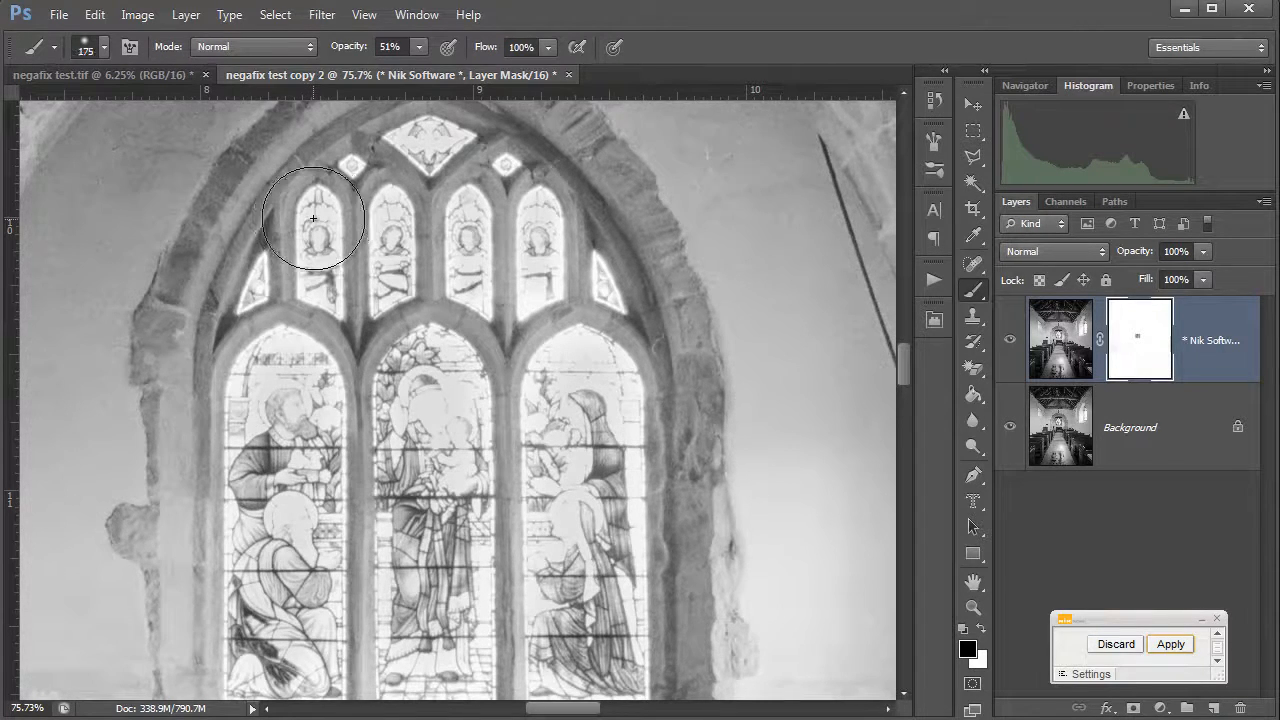
{"action": "key", "text": "bracketleft"}
{"action": "key", "text": "bracketleft"}
{"action": "key", "text": "bracketleft"}
{"action": "left_click_drag", "start_coordinate": [317, 218], "coordinate": [320, 294]}
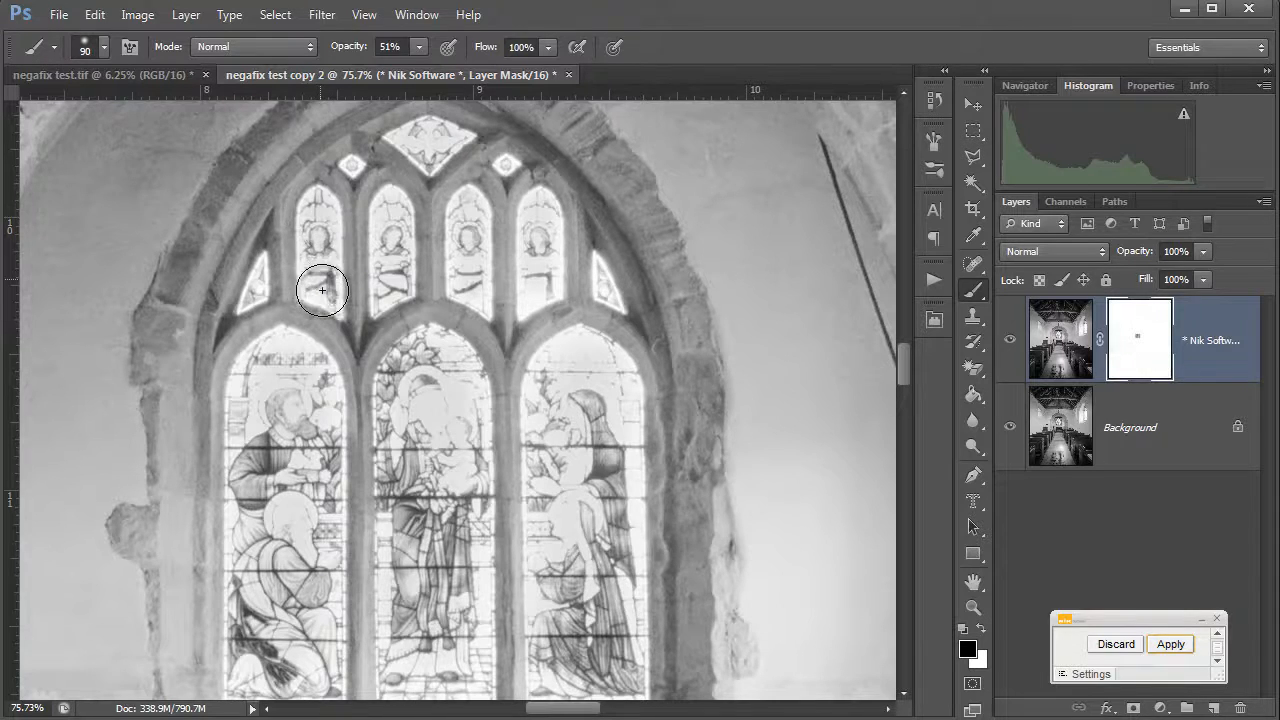
{"action": "mouse_move", "coordinate": [393, 210]}
{"action": "left_mouse_down"}
{"action": "mouse_move", "coordinate": [389, 269]}
{"action": "mouse_move", "coordinate": [457, 208]}
{"action": "mouse_move", "coordinate": [458, 271]}
{"action": "mouse_move", "coordinate": [526, 276]}
{"action": "mouse_move", "coordinate": [539, 222]}
{"action": "mouse_move", "coordinate": [531, 287]}
{"action": "mouse_move", "coordinate": [529, 237]}
{"action": "left_mouse_up"}
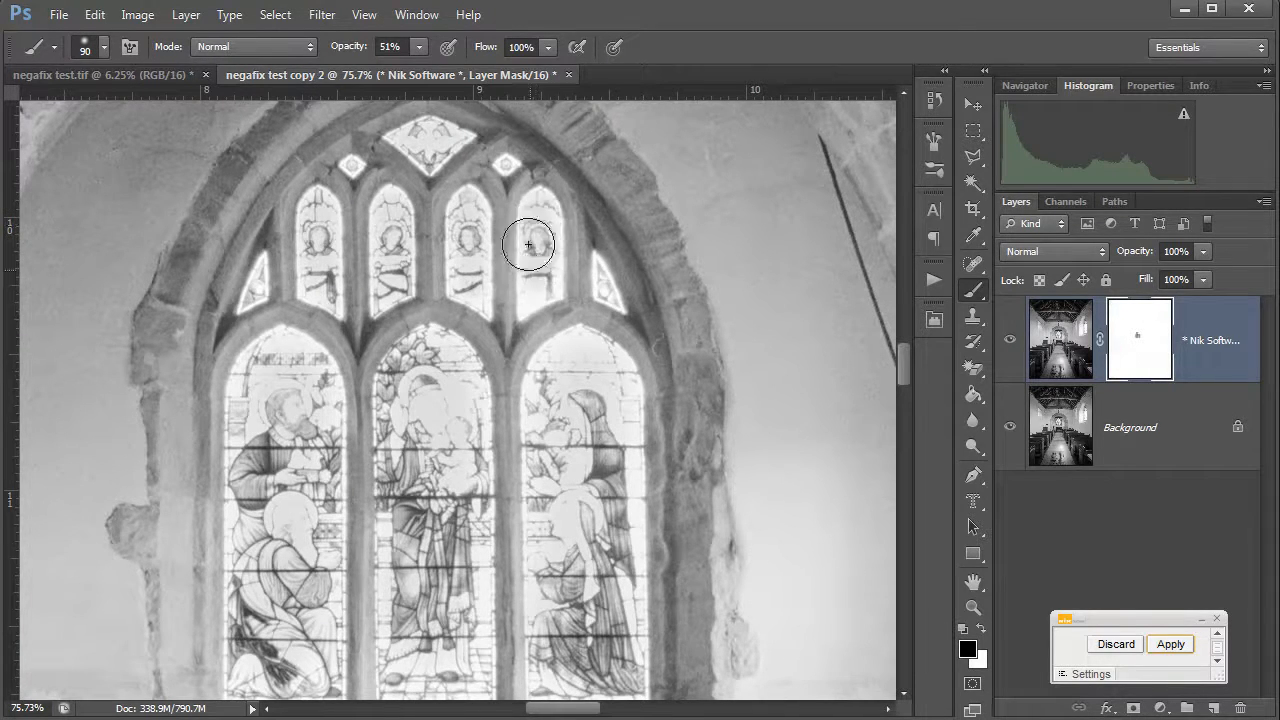
Raise the brush opacity to 74%, set the size to 125, and paint black over the three tall window panes again
{"action": "left_click", "coordinate": [419, 47]}
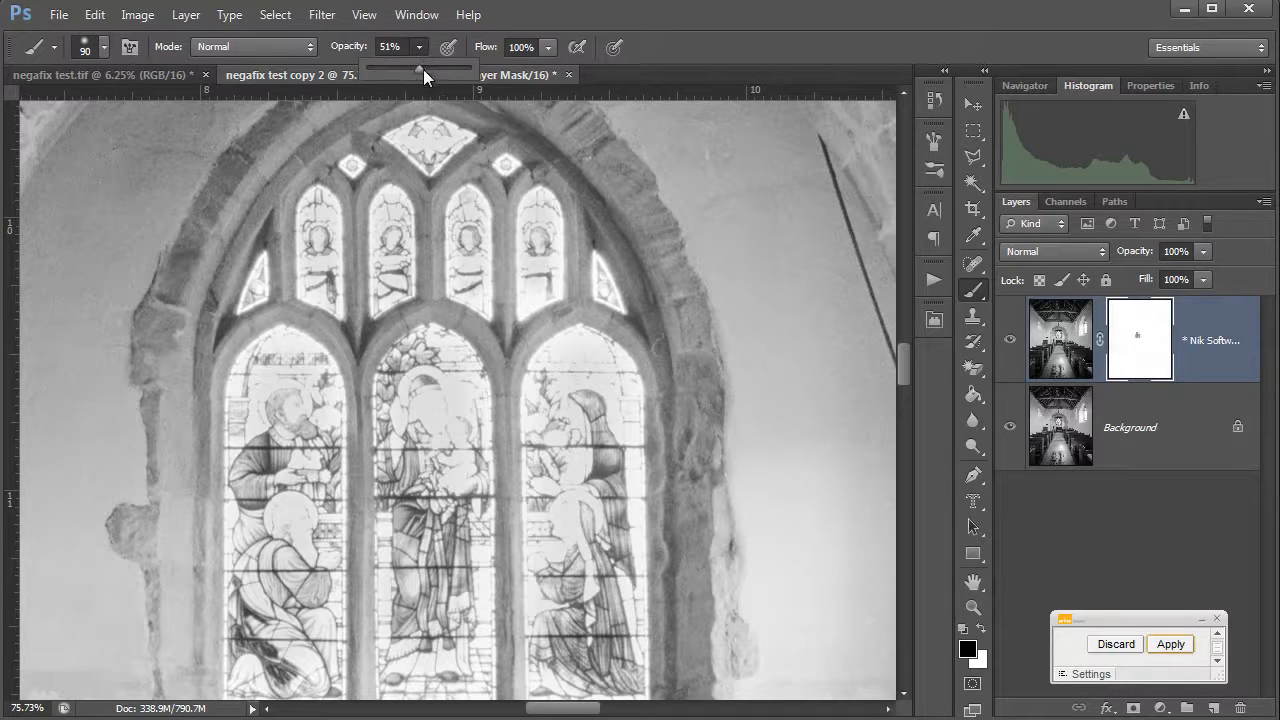
{"action": "left_click_drag", "start_coordinate": [423, 69], "coordinate": [441, 74]}
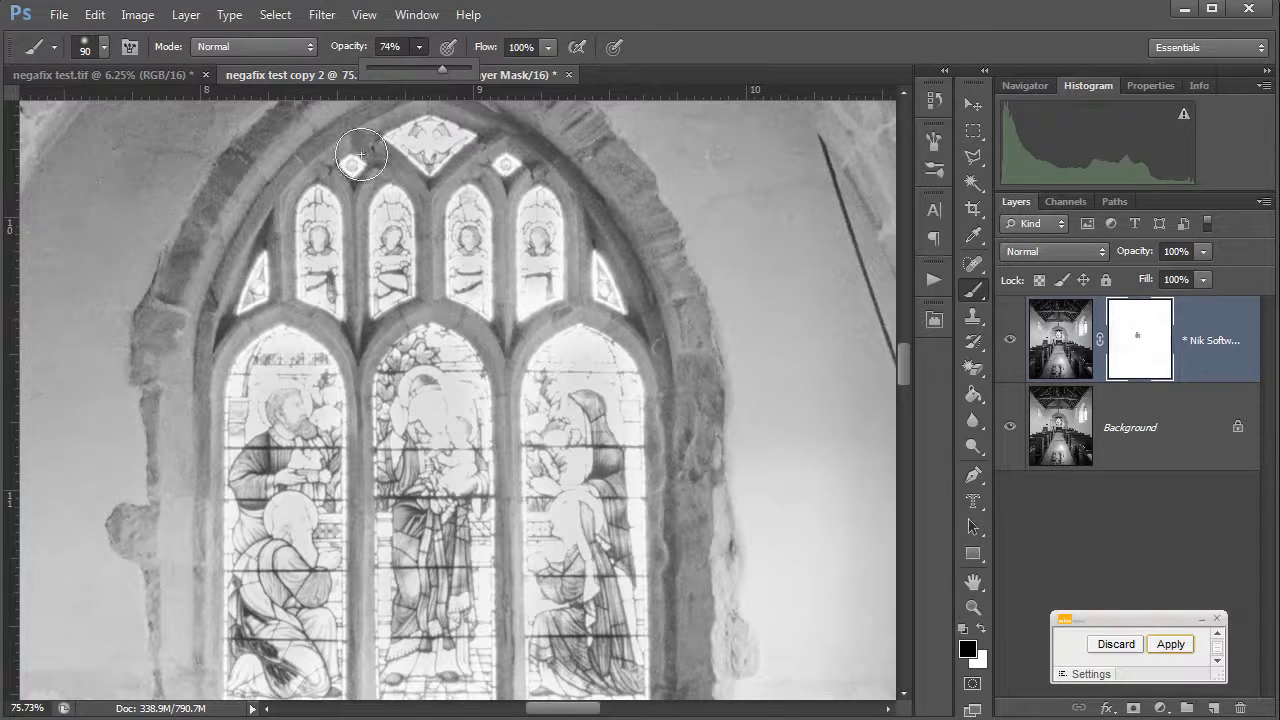
{"action": "left_click", "coordinate": [311, 375]}
{"action": "key", "text": "bracketright"}
{"action": "key", "text": "bracketright"}
{"action": "left_click_drag", "start_coordinate": [290, 373], "coordinate": [292, 371]}
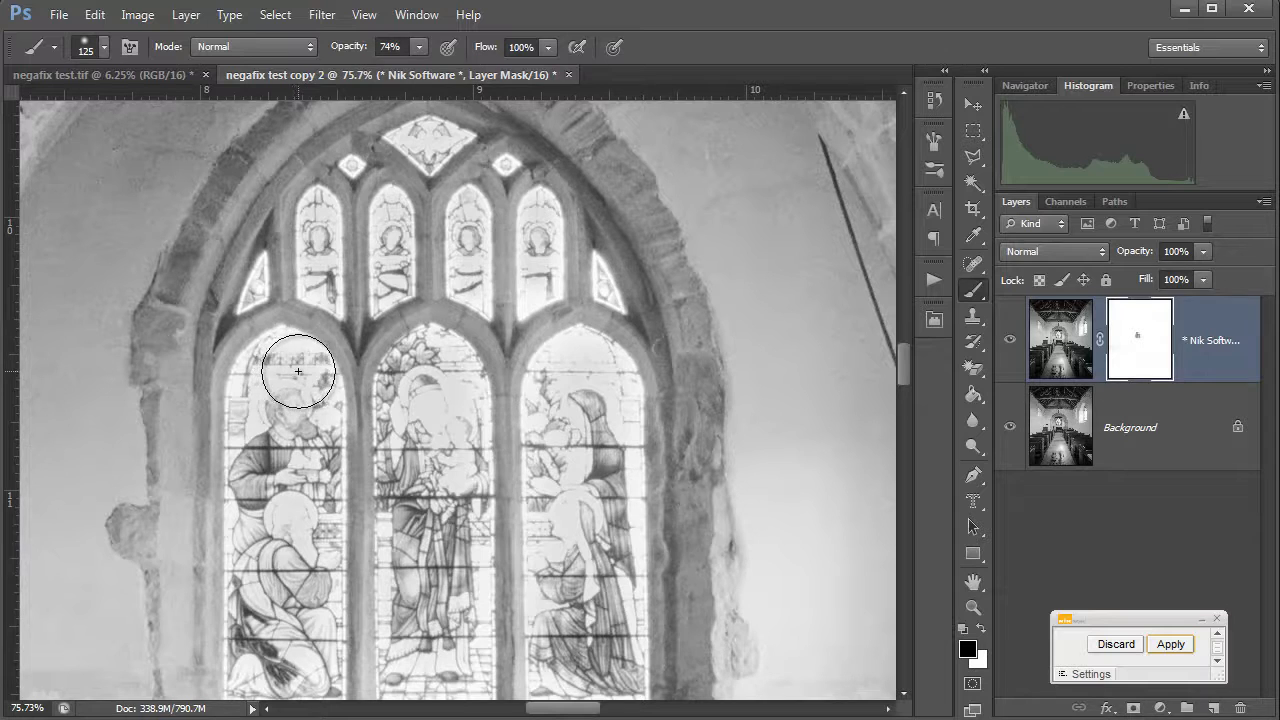
{"action": "key", "text": "space"}
{"action": "left_click_drag", "start_coordinate": [837, 430], "coordinate": [835, 402]}
{"action": "mouse_move", "coordinate": [326, 350]}
{"action": "left_mouse_down"}
{"action": "mouse_move", "coordinate": [275, 337]}
{"action": "mouse_move", "coordinate": [294, 651]}
{"action": "left_mouse_up"}
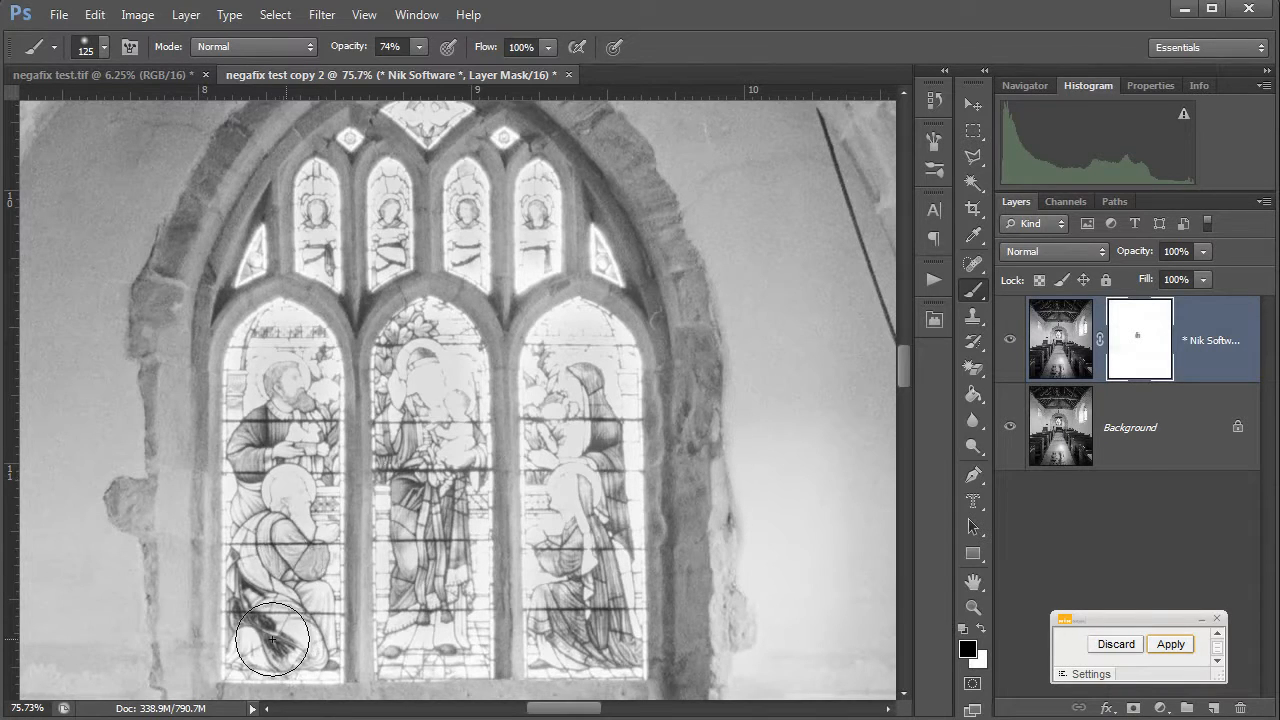
{"action": "left_click_drag", "start_coordinate": [428, 335], "coordinate": [436, 636]}
{"action": "mouse_move", "coordinate": [586, 343]}
{"action": "left_mouse_down"}
{"action": "mouse_move", "coordinate": [561, 413]}
{"action": "mouse_move", "coordinate": [588, 628]}
{"action": "left_mouse_up"}
Paint black over the small upper window panes again on the layer mask at brush size 80, and reduce the brush to 60
{"action": "key", "text": "bracketleft"}
{"action": "key", "text": "bracketleft"}
{"action": "key", "text": "bracketleft"}
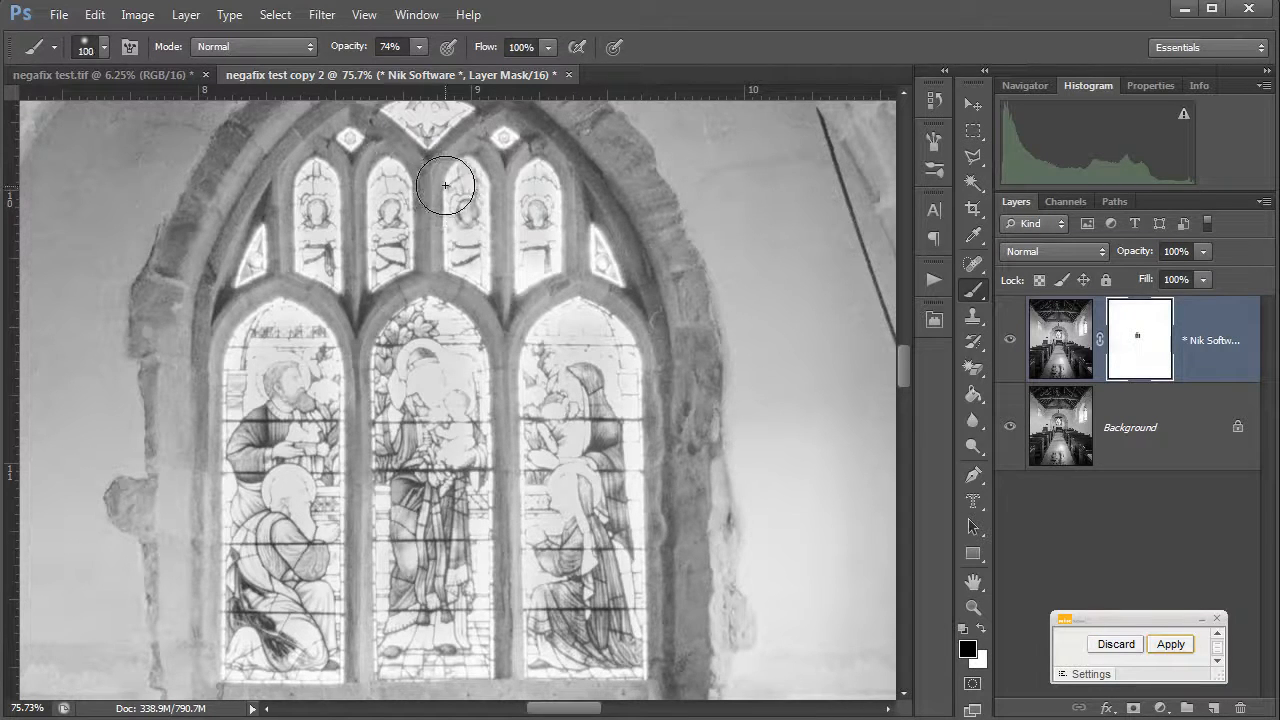
{"action": "mouse_move", "coordinate": [465, 221]}
{"action": "left_mouse_down"}
{"action": "mouse_move", "coordinate": [476, 256]}
{"action": "mouse_move", "coordinate": [539, 191]}
{"action": "mouse_move", "coordinate": [536, 280]}
{"action": "mouse_move", "coordinate": [378, 179]}
{"action": "mouse_move", "coordinate": [391, 271]}
{"action": "left_mouse_up"}
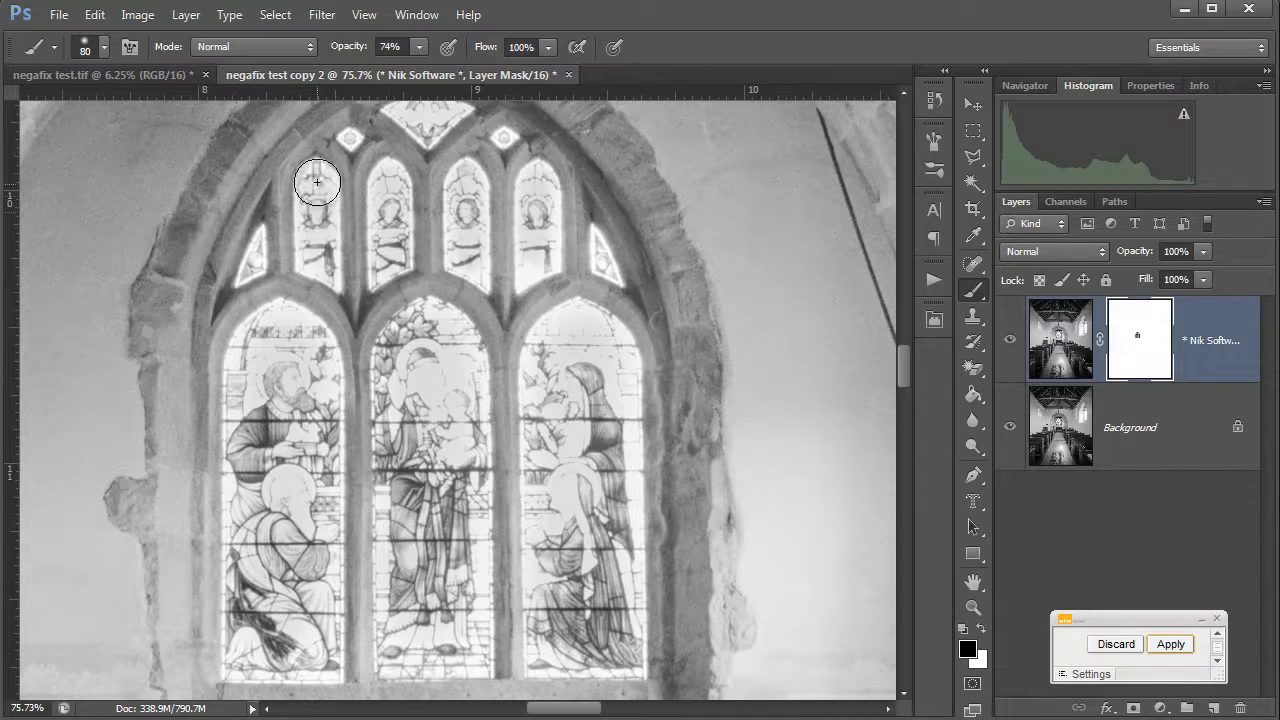
{"action": "left_click_drag", "start_coordinate": [318, 184], "coordinate": [322, 250]}
{"action": "key", "text": "bracketleft"}
{"action": "key", "text": "bracketleft"}
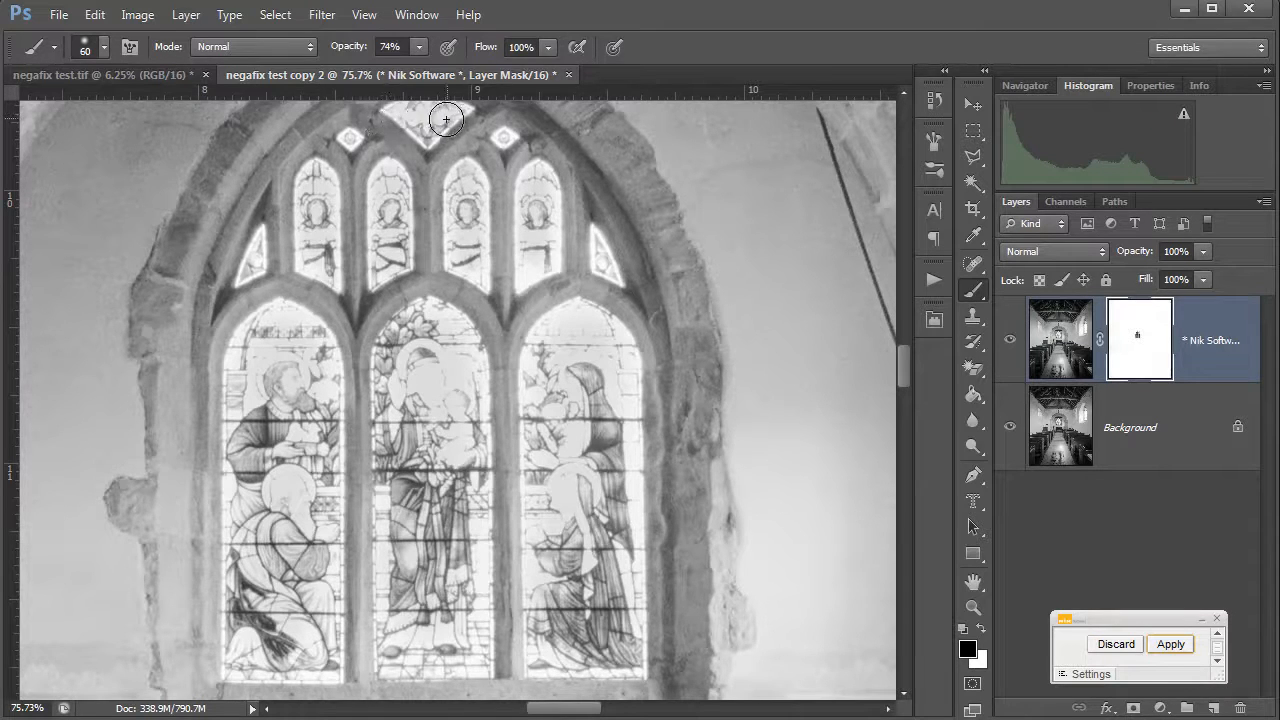
Compare the altar window area with and without the Nik Software layer by toggling that layer's visibility
{"action": "scroll", "coordinate": [423, 118], "scroll_direction": "down", "scroll_amount": 3}
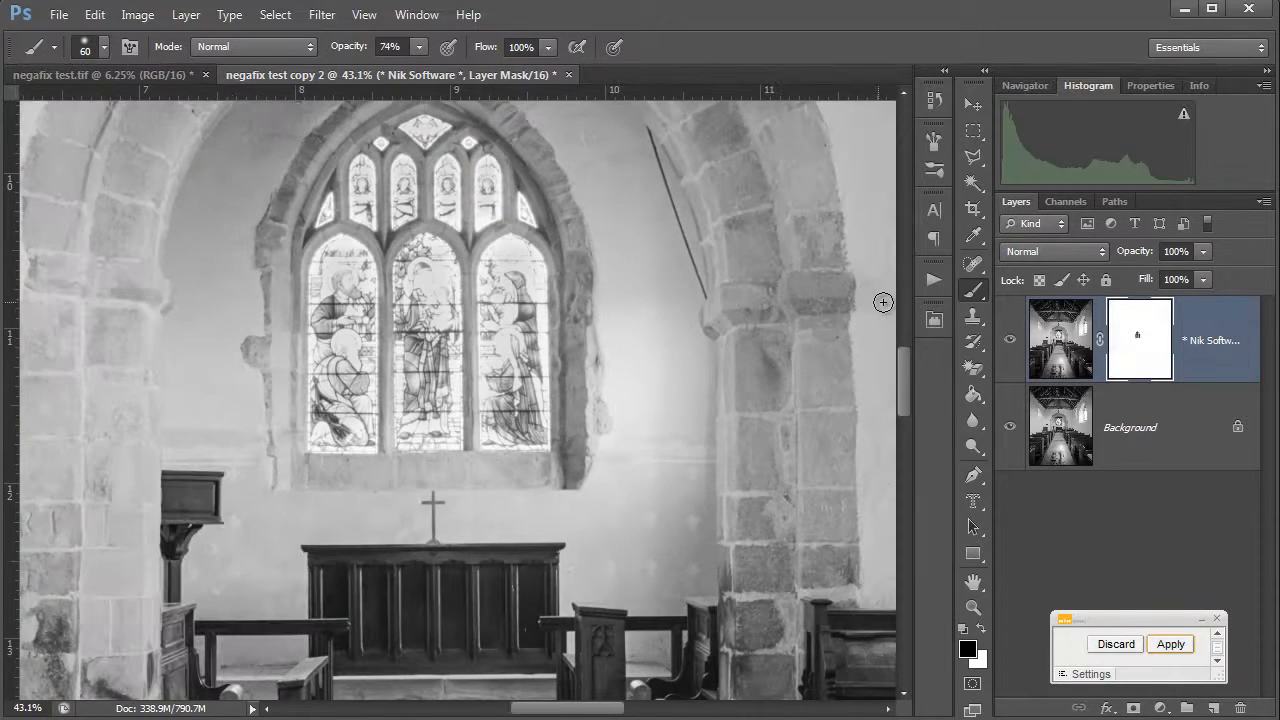
{"action": "left_click", "coordinate": [1010, 340]}
{"action": "left_click", "coordinate": [1010, 340]}
{"action": "left_click", "coordinate": [1010, 340]}
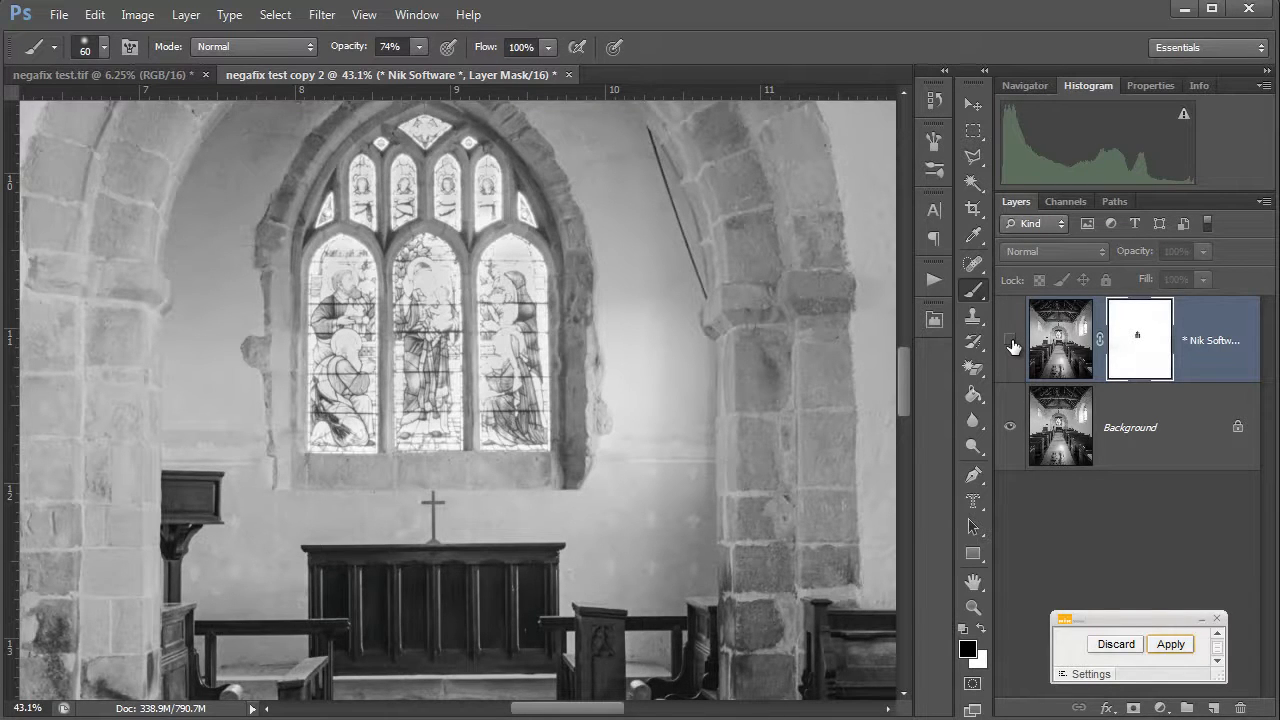
{"action": "left_click", "coordinate": [1010, 340]}
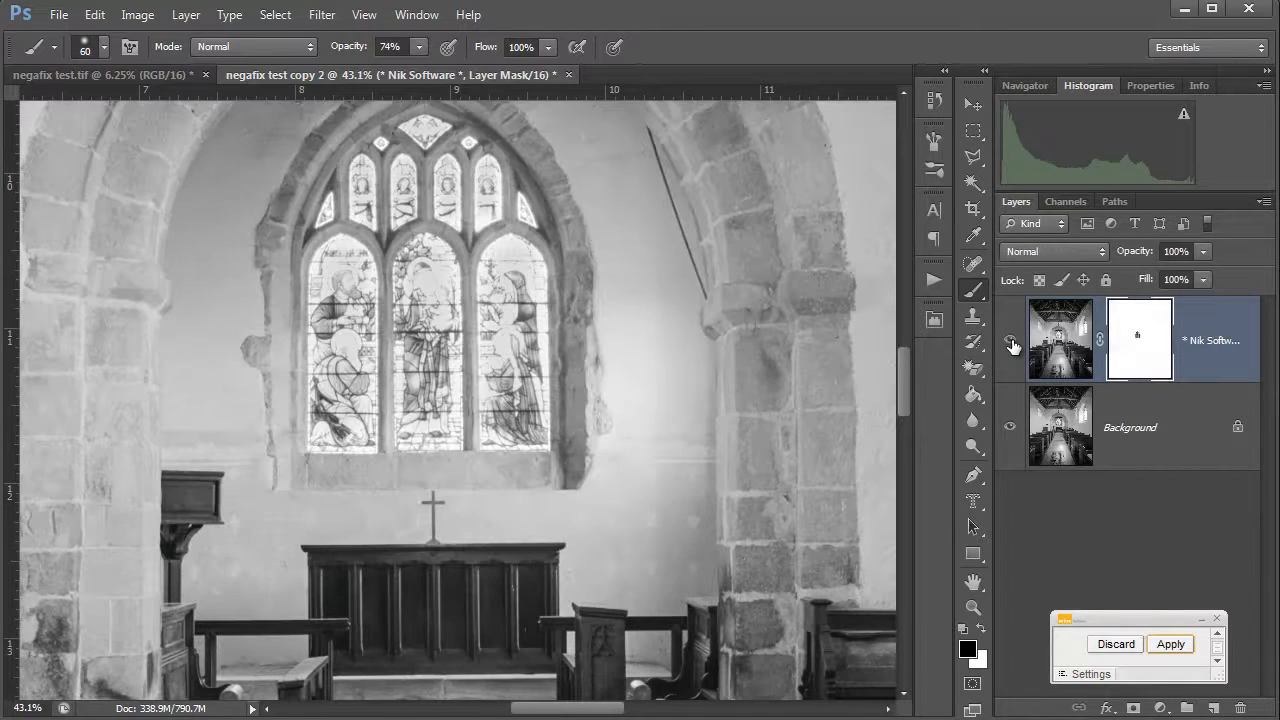
{"action": "left_click", "coordinate": [1010, 340]}
{"action": "left_click", "coordinate": [1010, 340]}
Compare the whole church interior before and after the effect by repeatedly hiding and showing the Nik Software layer
{"action": "scroll", "coordinate": [455, 303], "scroll_direction": "down", "scroll_amount": 8}
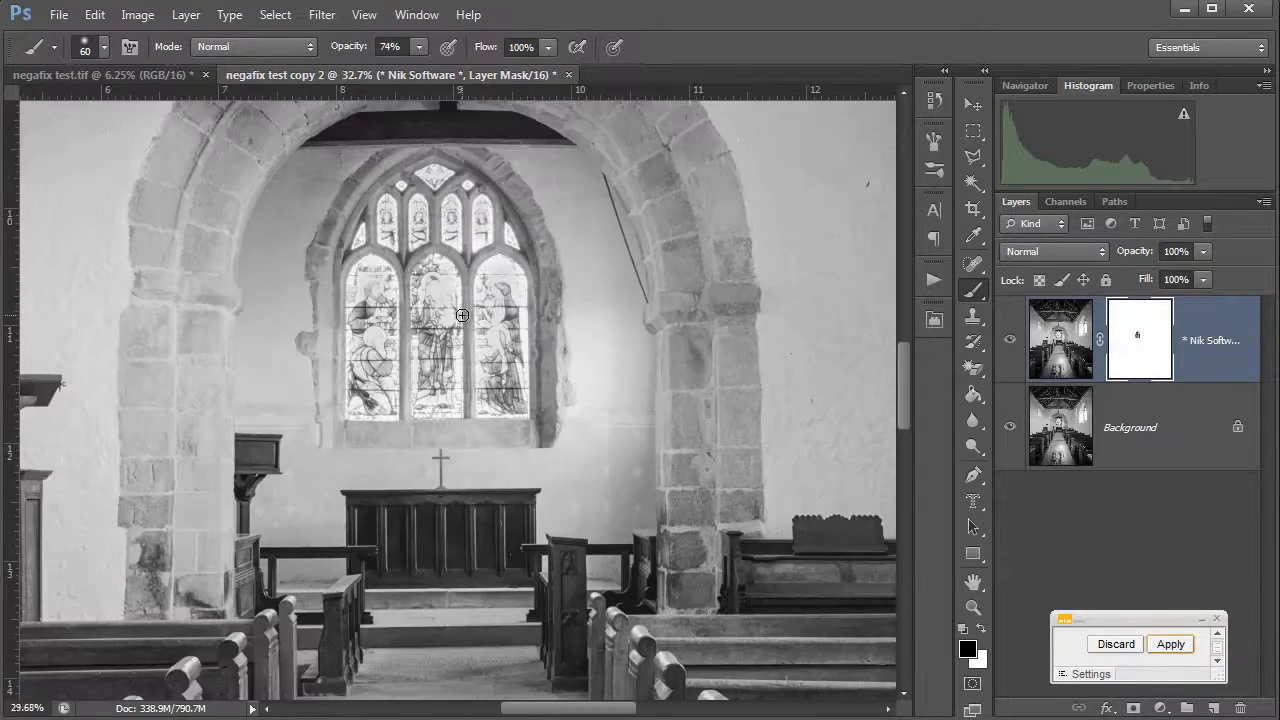
{"action": "scroll", "coordinate": [459, 322], "scroll_direction": "down", "scroll_amount": 1}
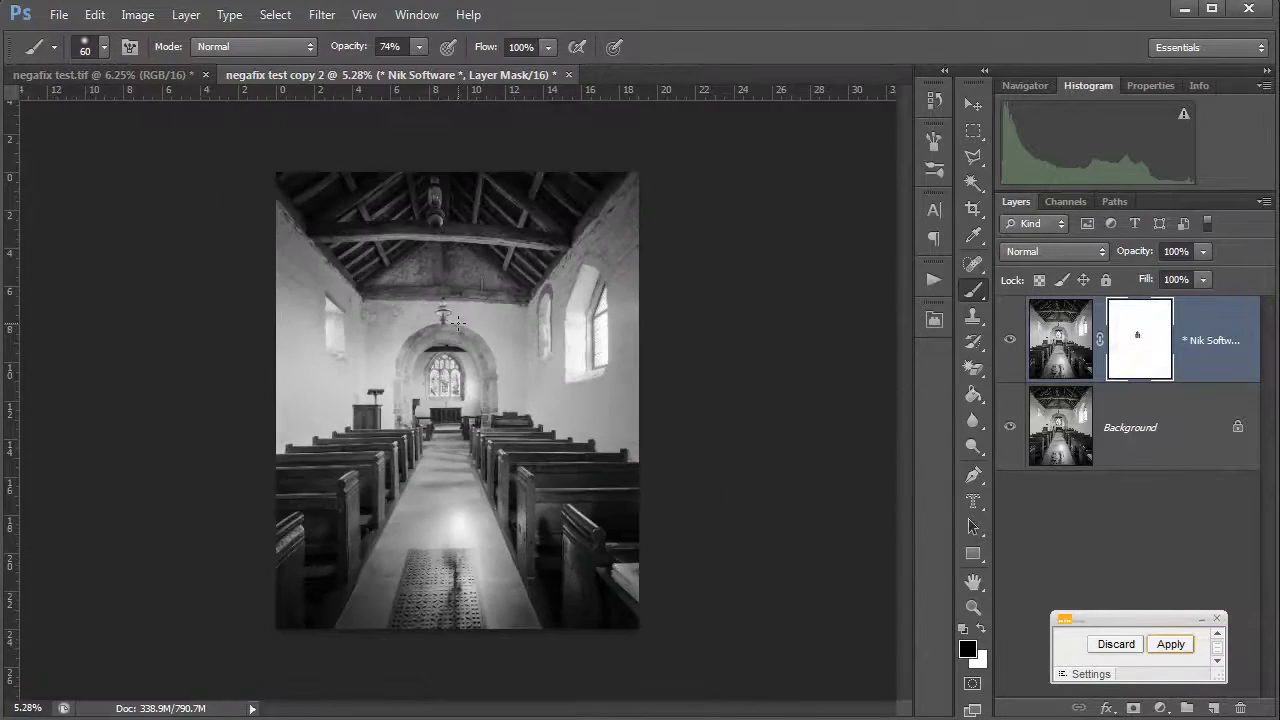
{"action": "left_click", "coordinate": [1008, 342]}
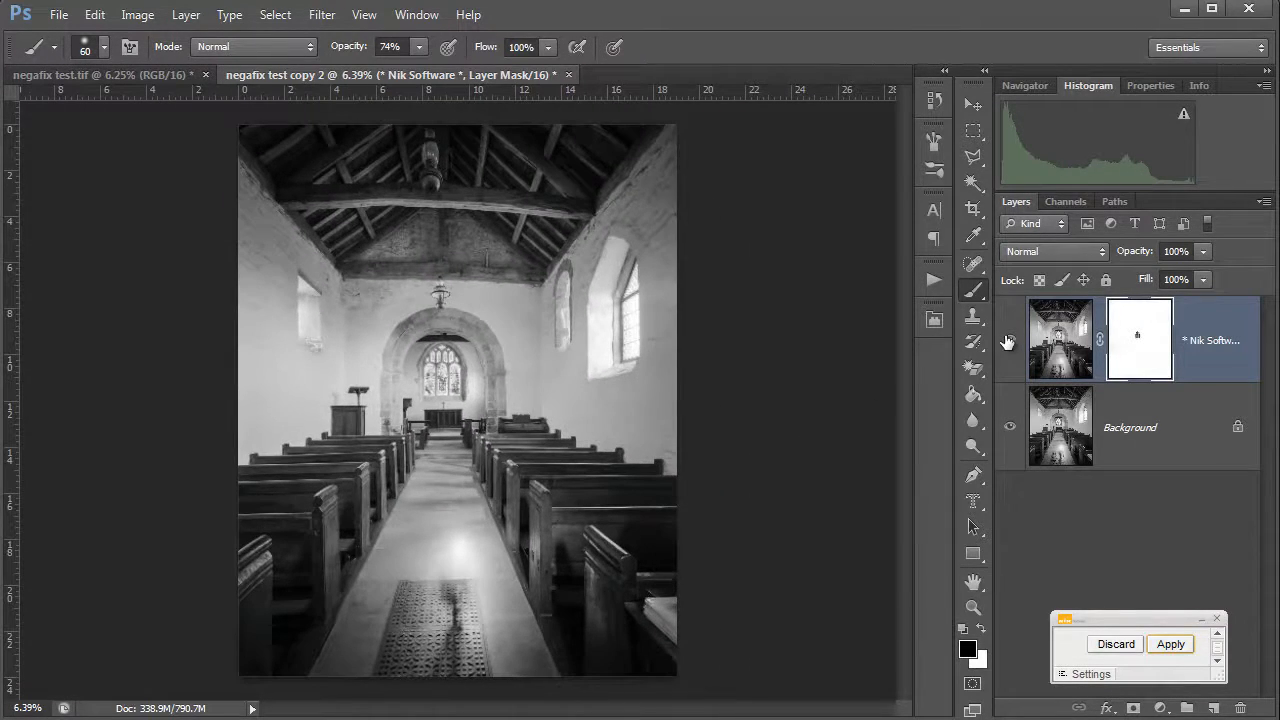
{"action": "left_click", "coordinate": [1008, 342]}
{"action": "left_click", "coordinate": [1010, 342]}
{"action": "left_click", "coordinate": [1010, 342]}
{"action": "left_click", "coordinate": [1010, 342]}
{"action": "left_click", "coordinate": [1010, 342]}
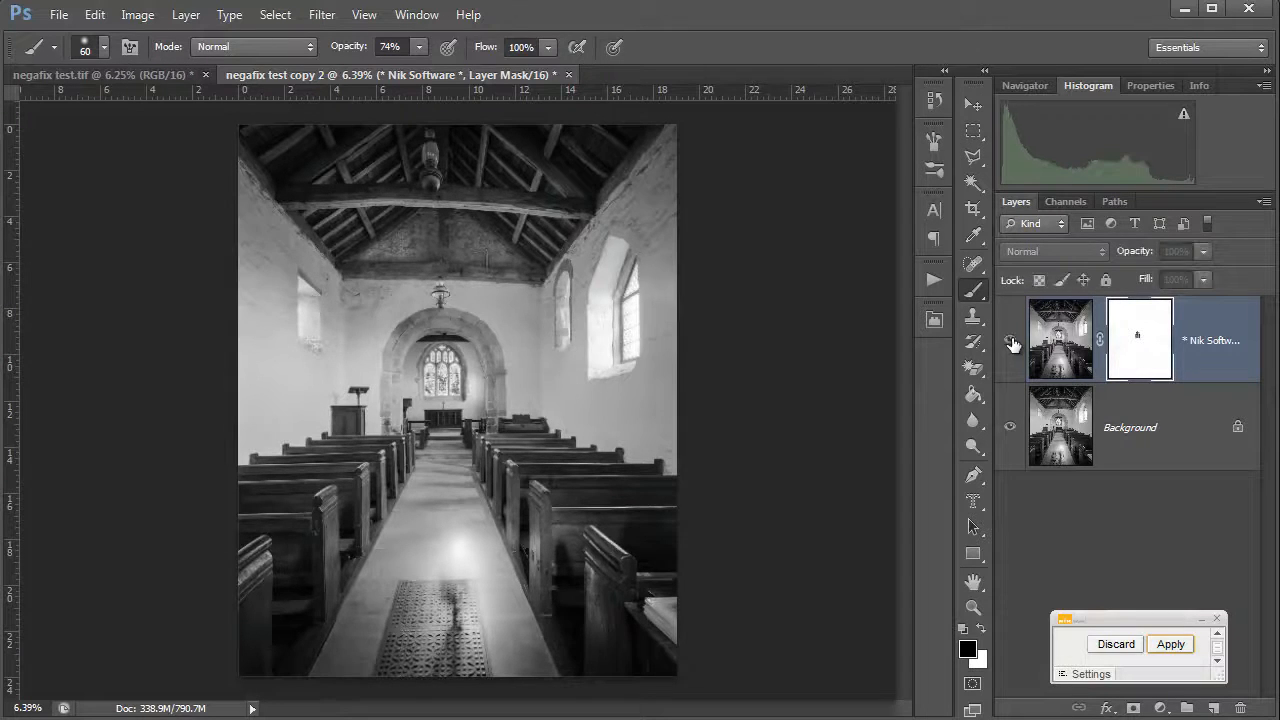
{"action": "left_click", "coordinate": [1010, 342]}
{"action": "left_click", "coordinate": [1010, 342]}
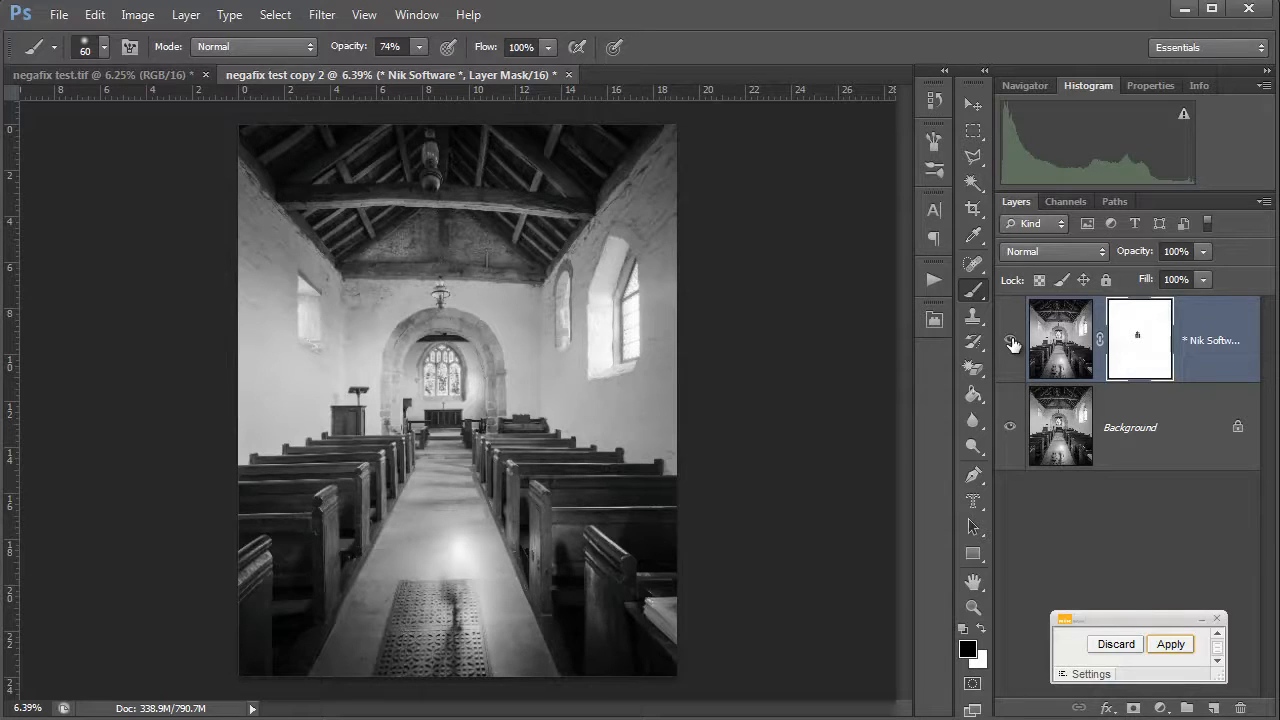
{"action": "left_click", "coordinate": [1010, 341]}
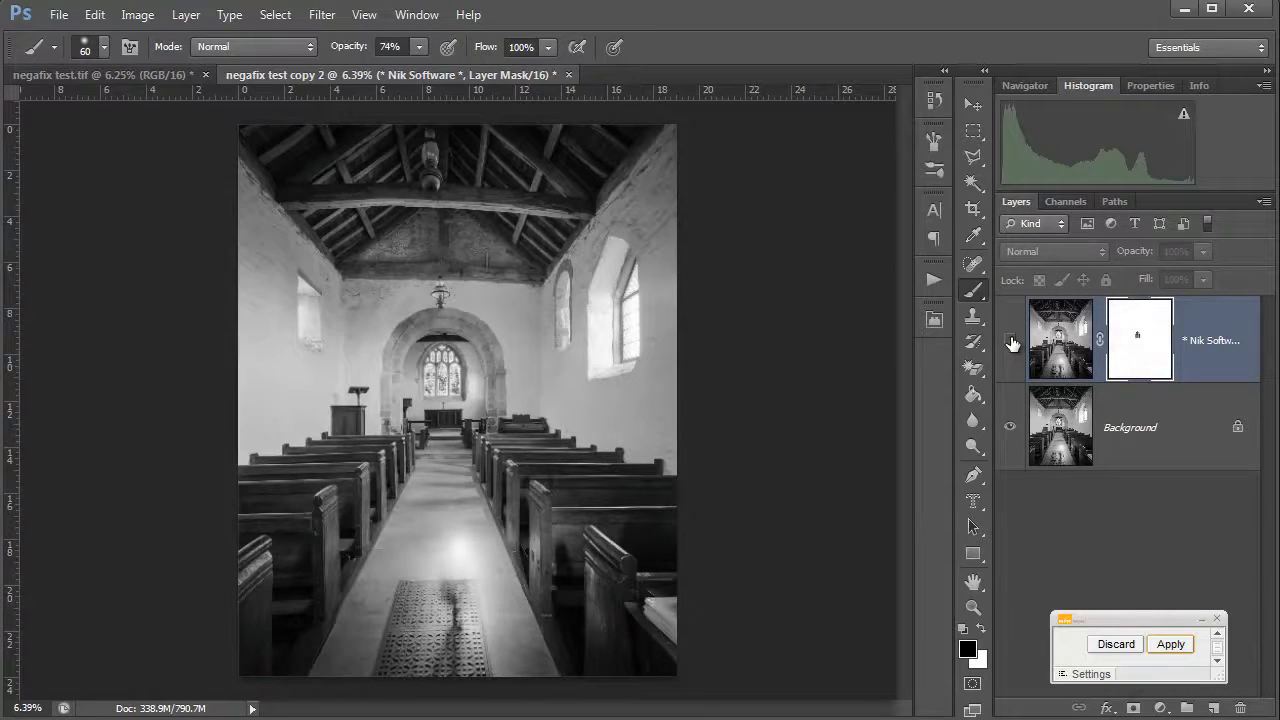
{"action": "left_click", "coordinate": [1010, 341]}
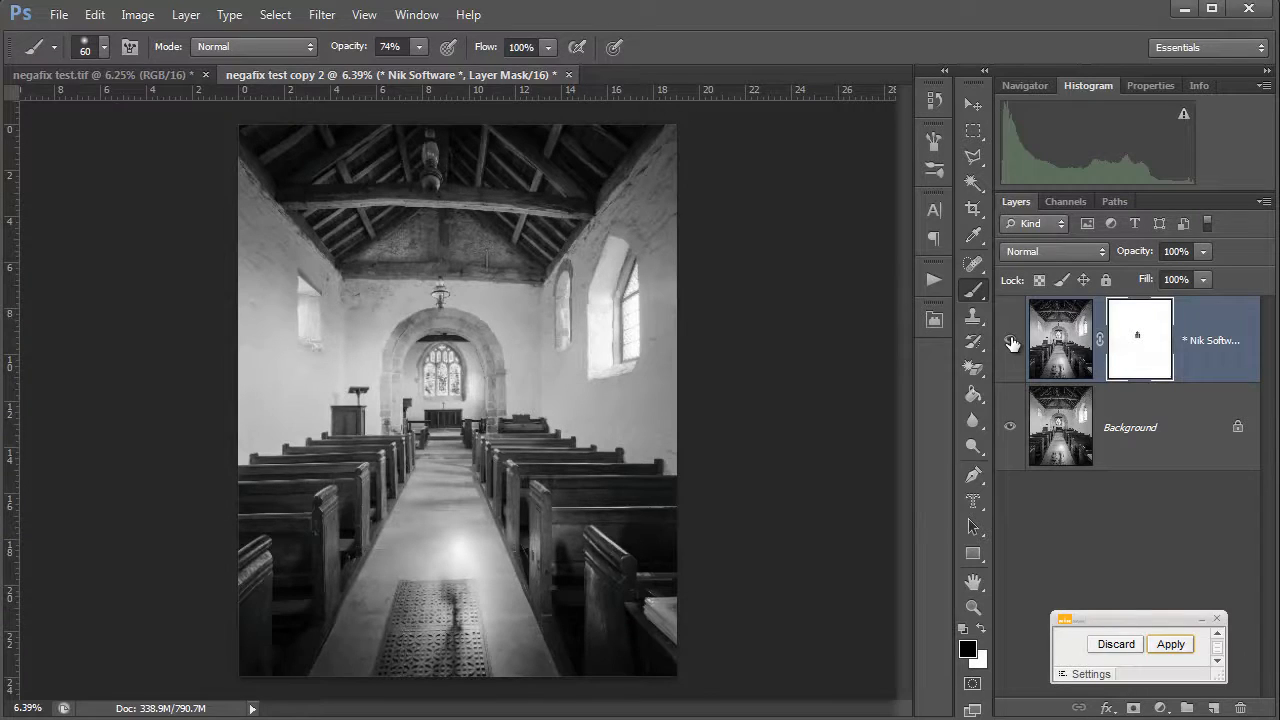